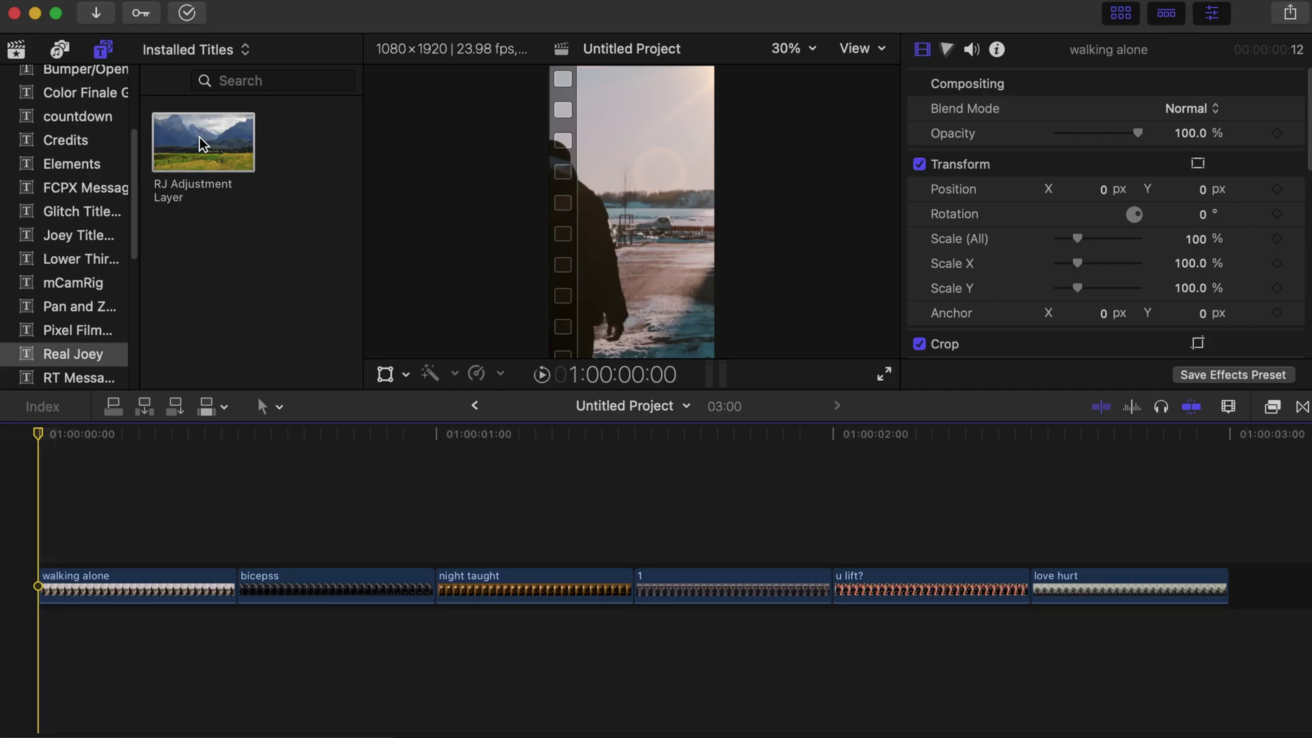
Step: Lay the RJ Adjustment Layer over all six clips, undoing an accidental blade cut
drag(200, 144, 21, 541)
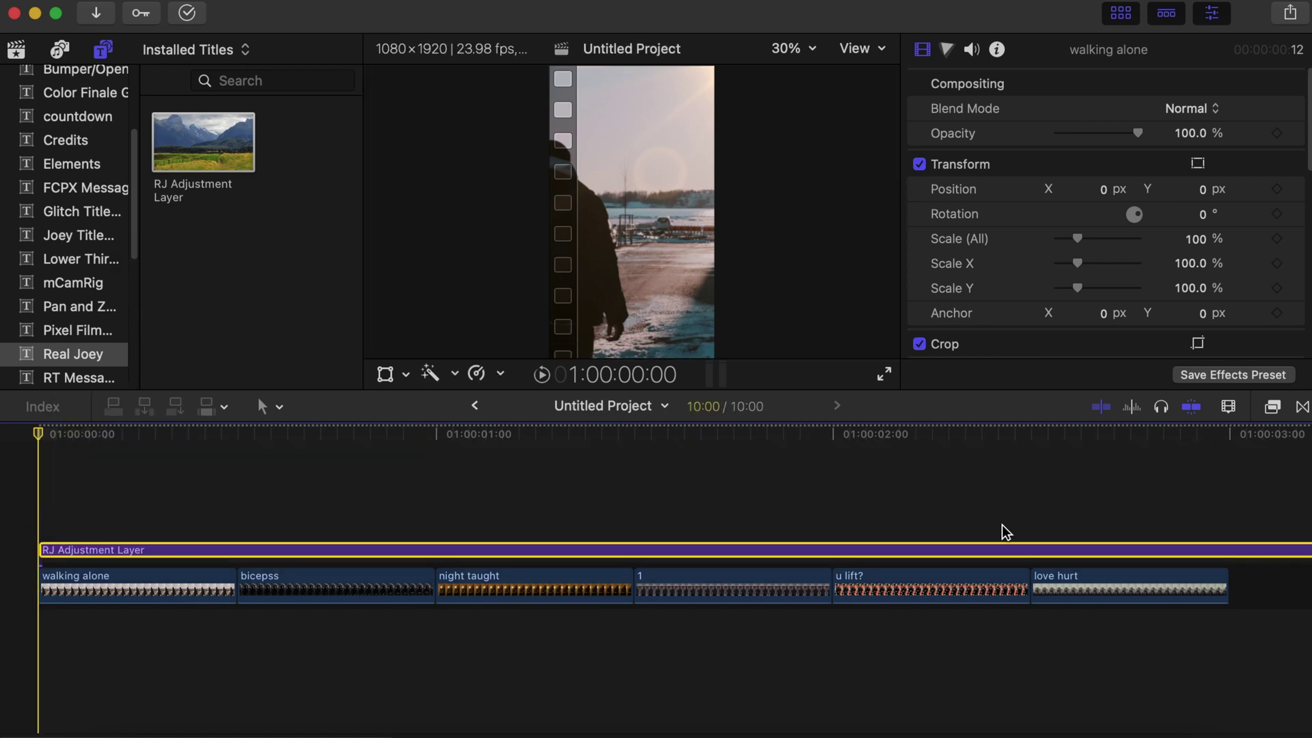
scroll(1171, 572, right, 2)
key(b)
click(1093, 551)
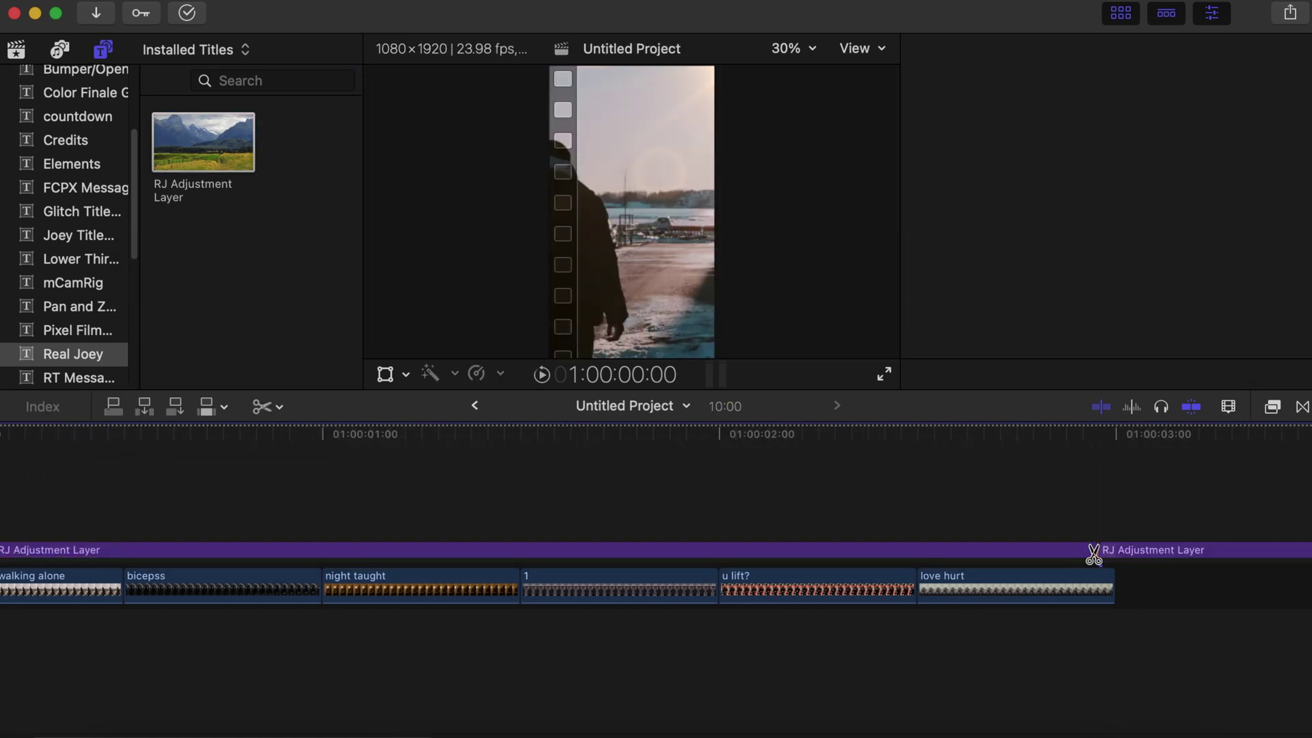
key(super+z)
key(a)
key(shift+z)
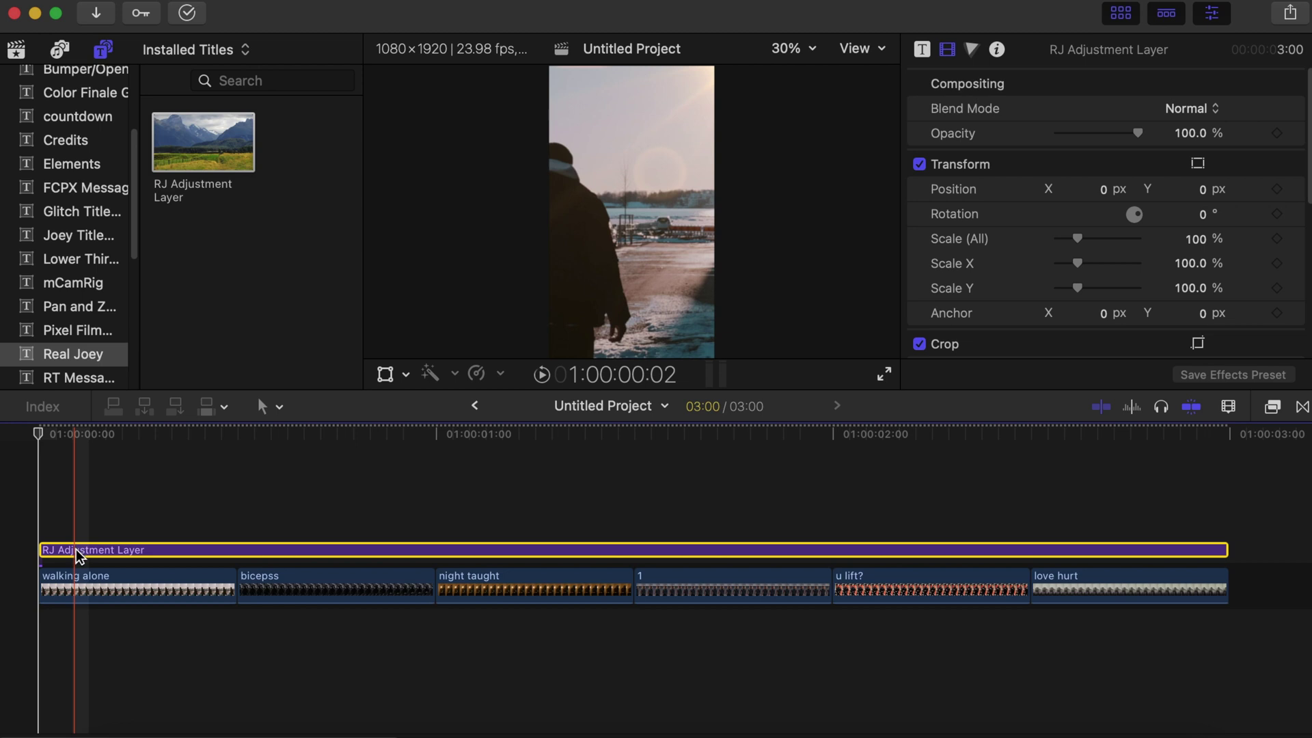
Step: Keyframe the layer's Scale at 100% at the start and 180% on the last frame
click(8, 444)
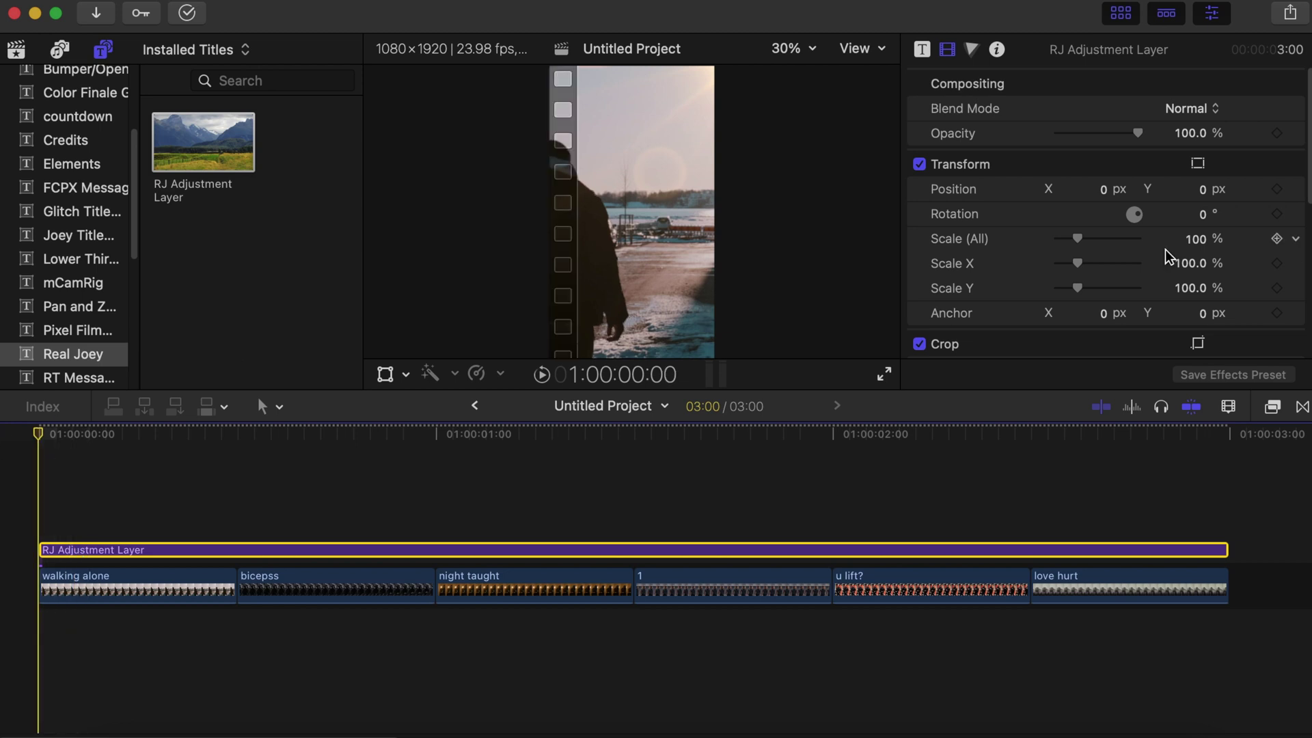
click(1277, 239)
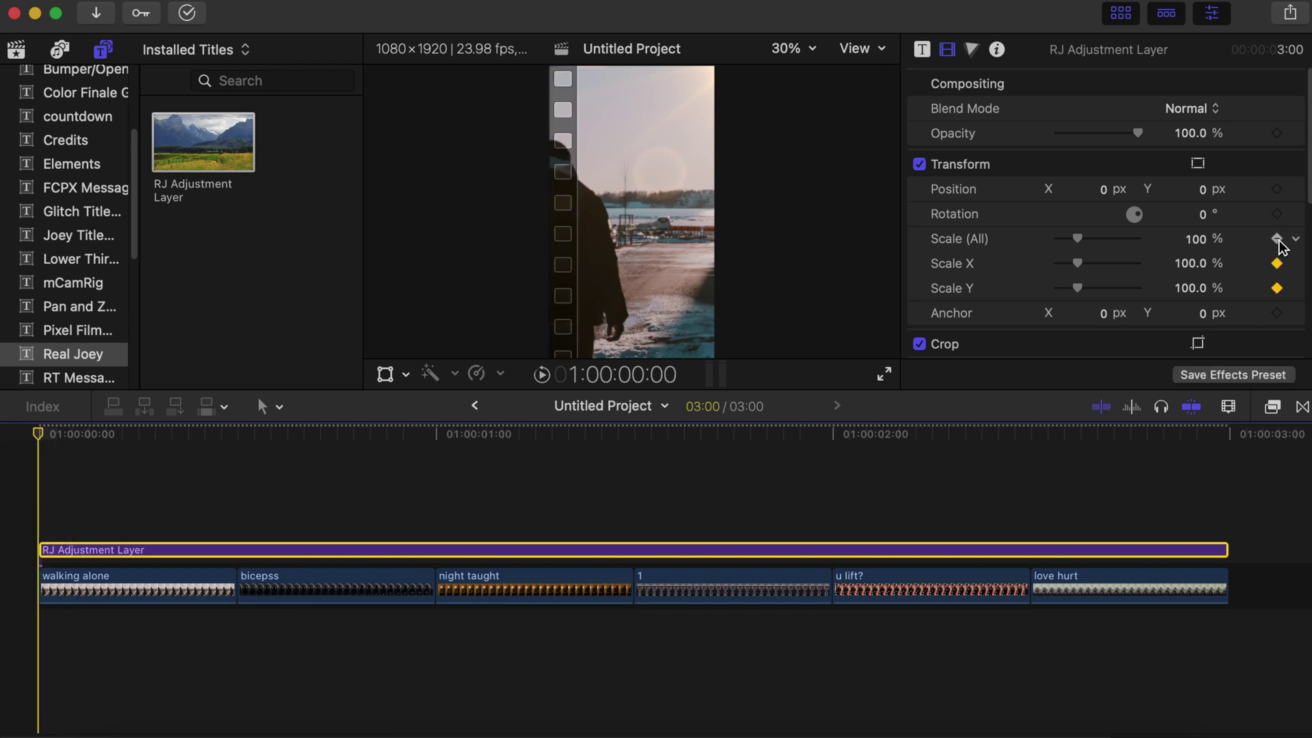
click(1225, 434)
key(Left)
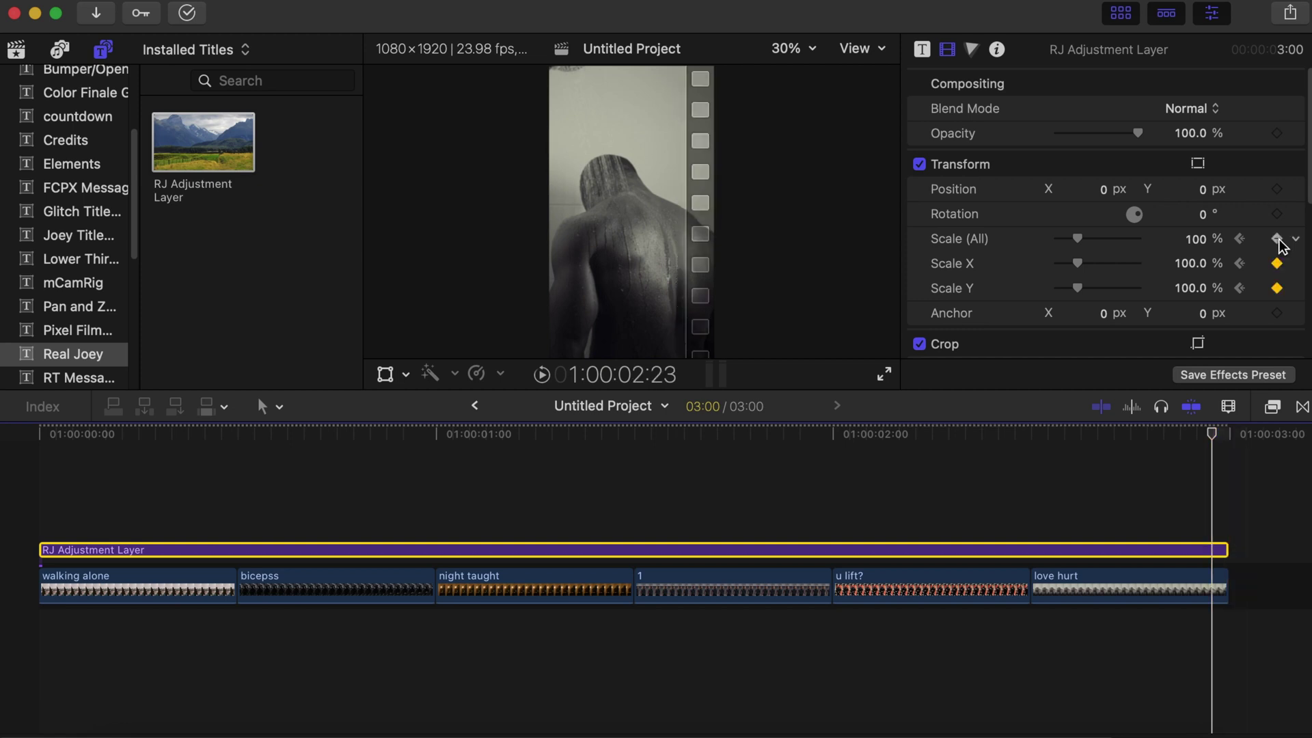
click(1196, 239)
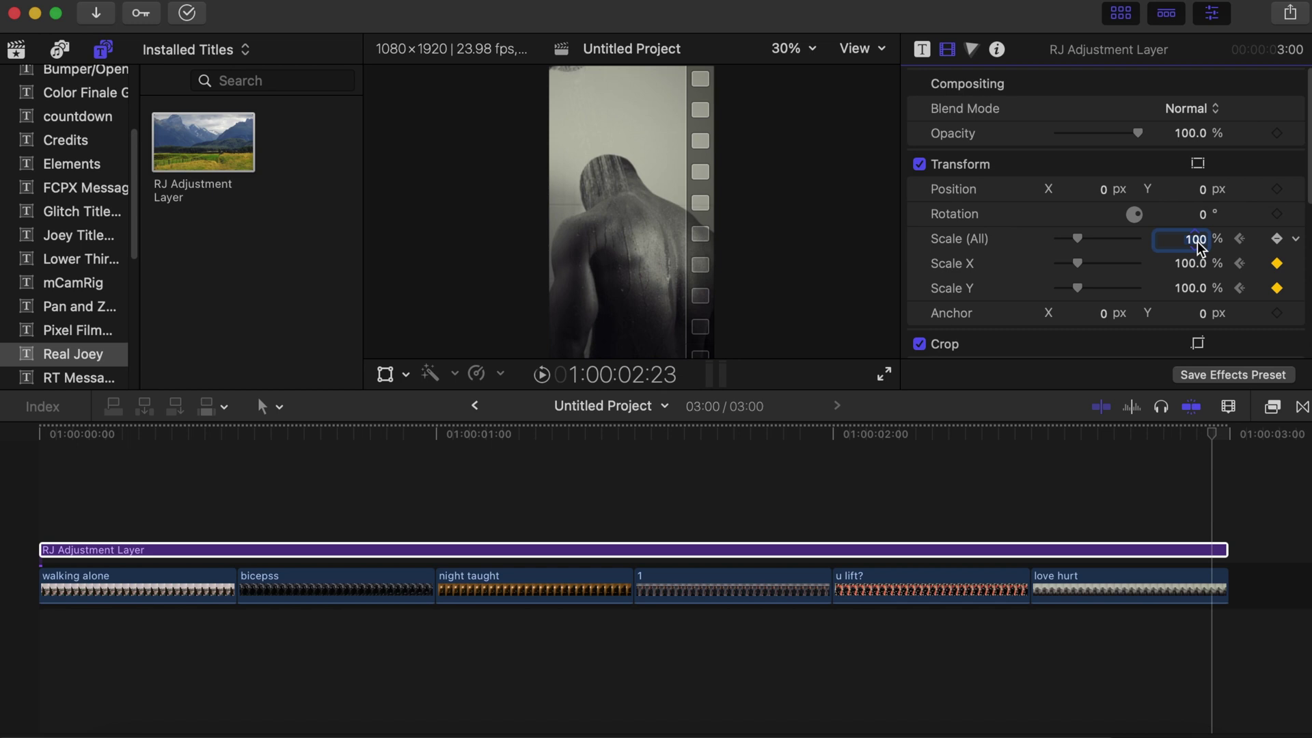
text(1)
key(Return)
click(2, 530)
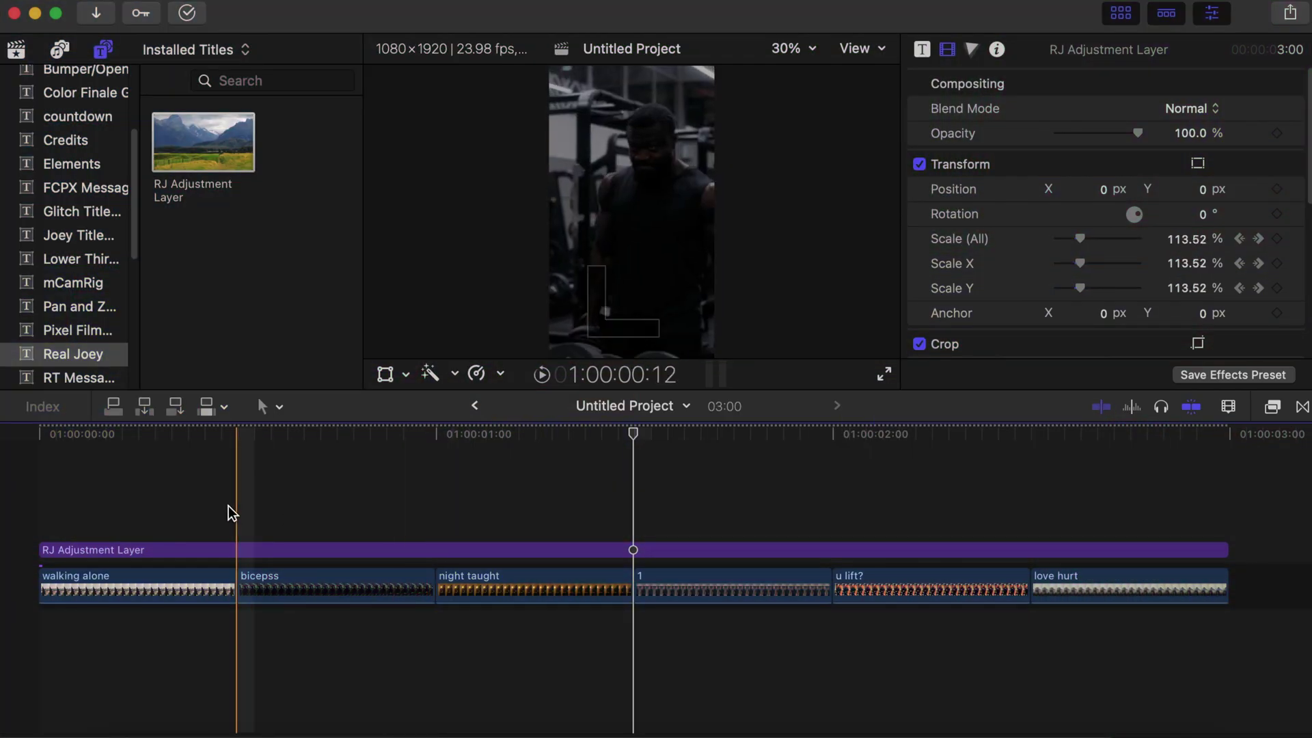
click(344, 539)
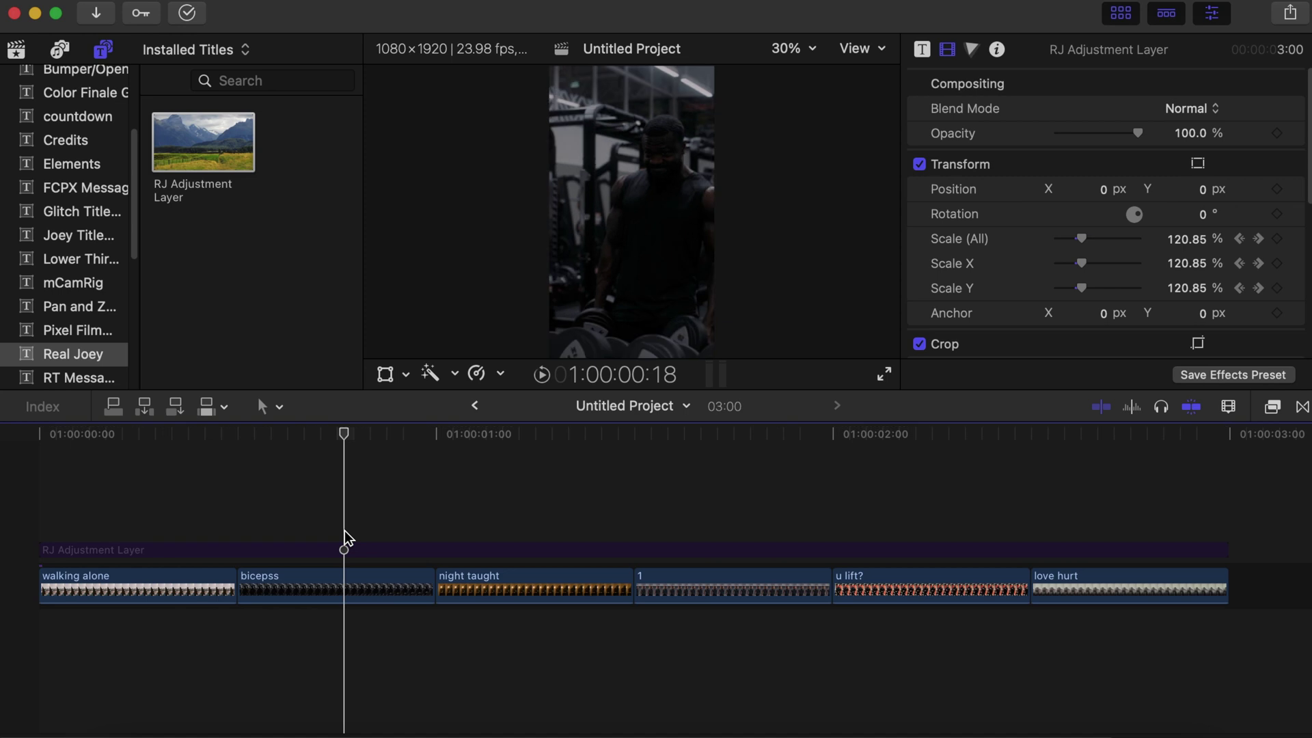
click(344, 533)
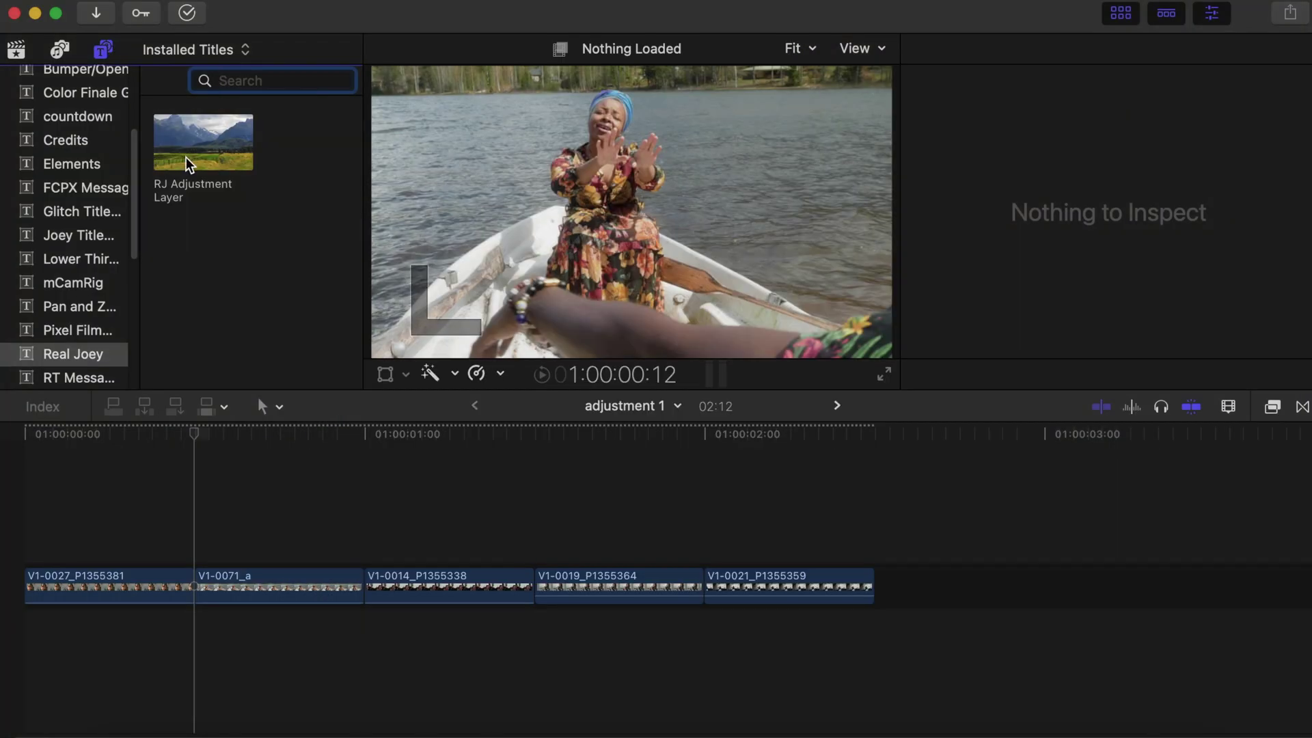
Step: Drop the RJ Adjustment Layer onto the adjustment 1 timeline and change its duration to 10 frames
drag(186, 157, 200, 548)
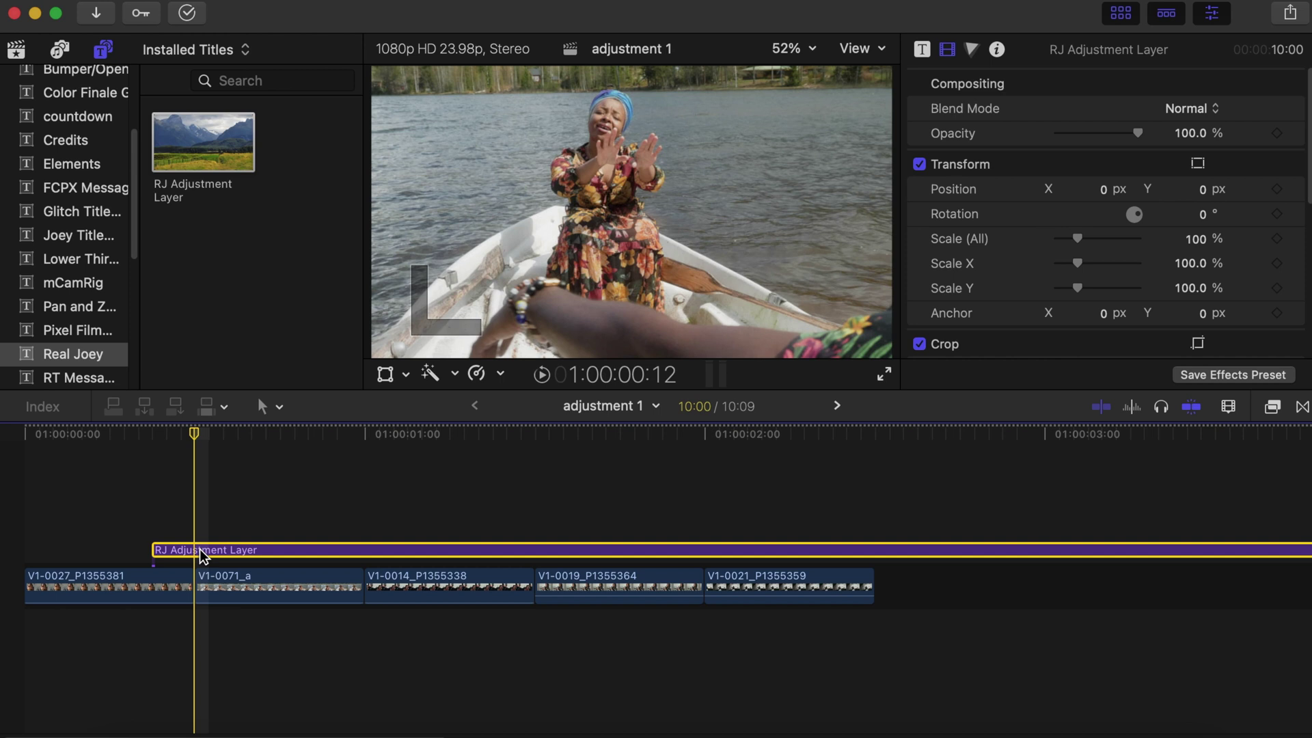
right_click(199, 548)
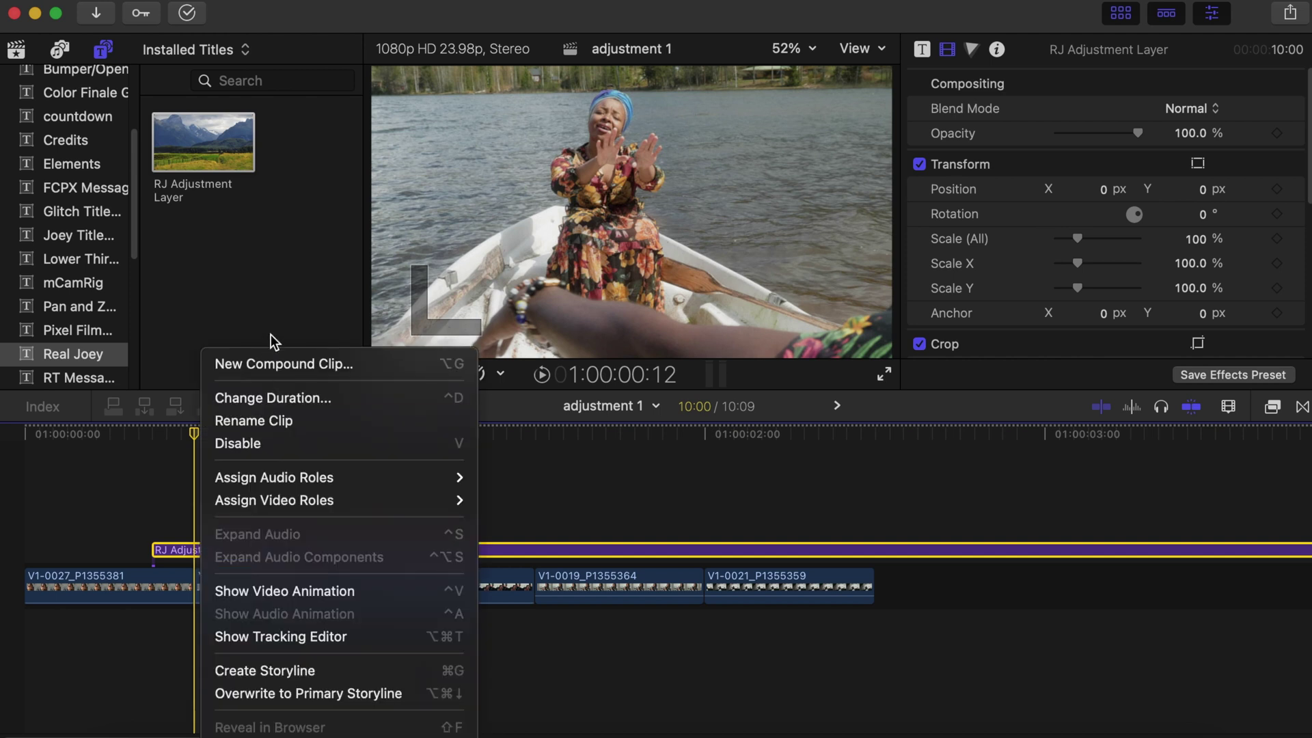
click(267, 398)
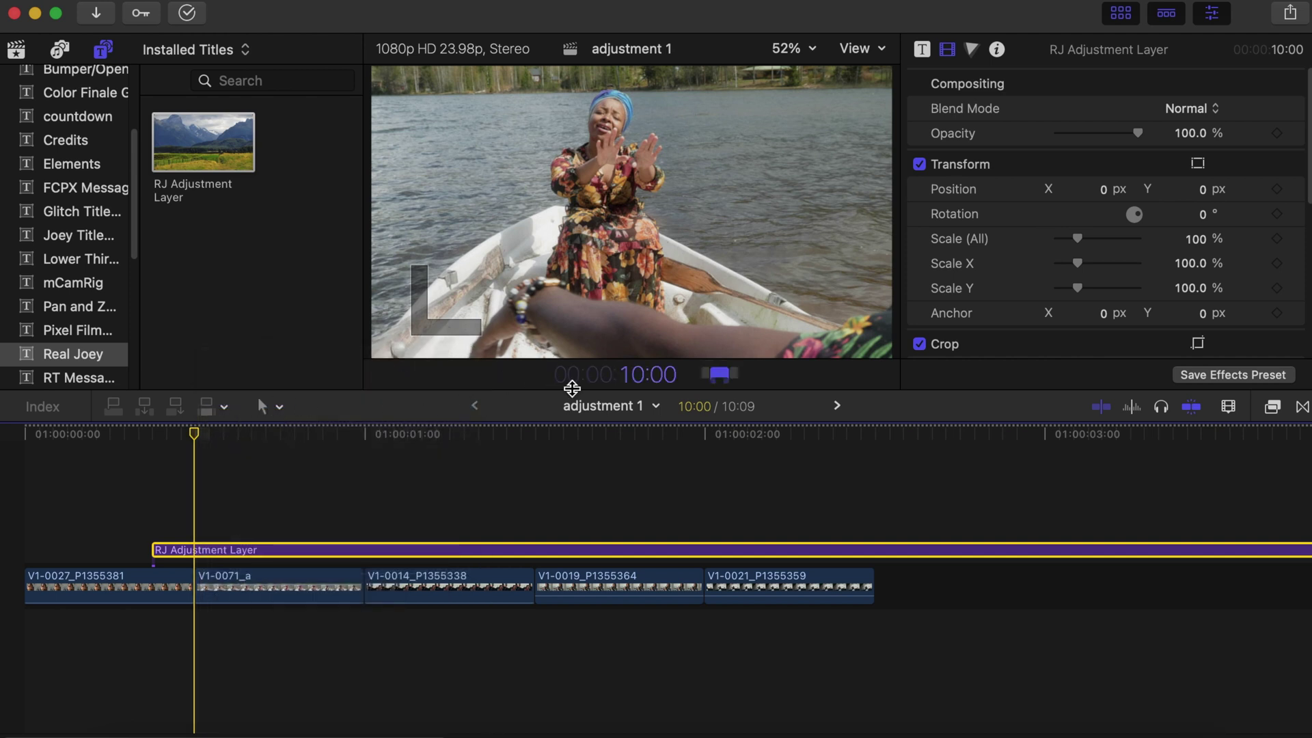
text(10)
key(Return)
Step: Locate the cut between the first two clips and step the playhead just past it
click(192, 526)
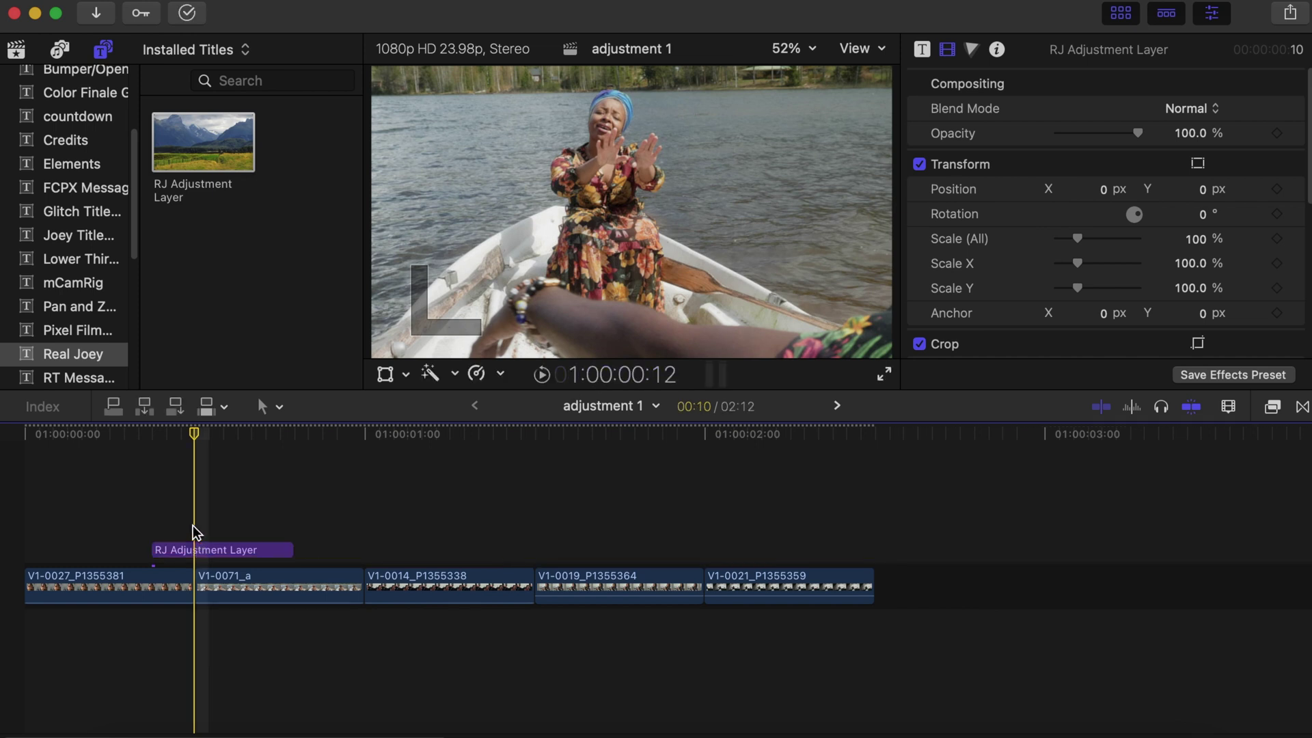
click(193, 580)
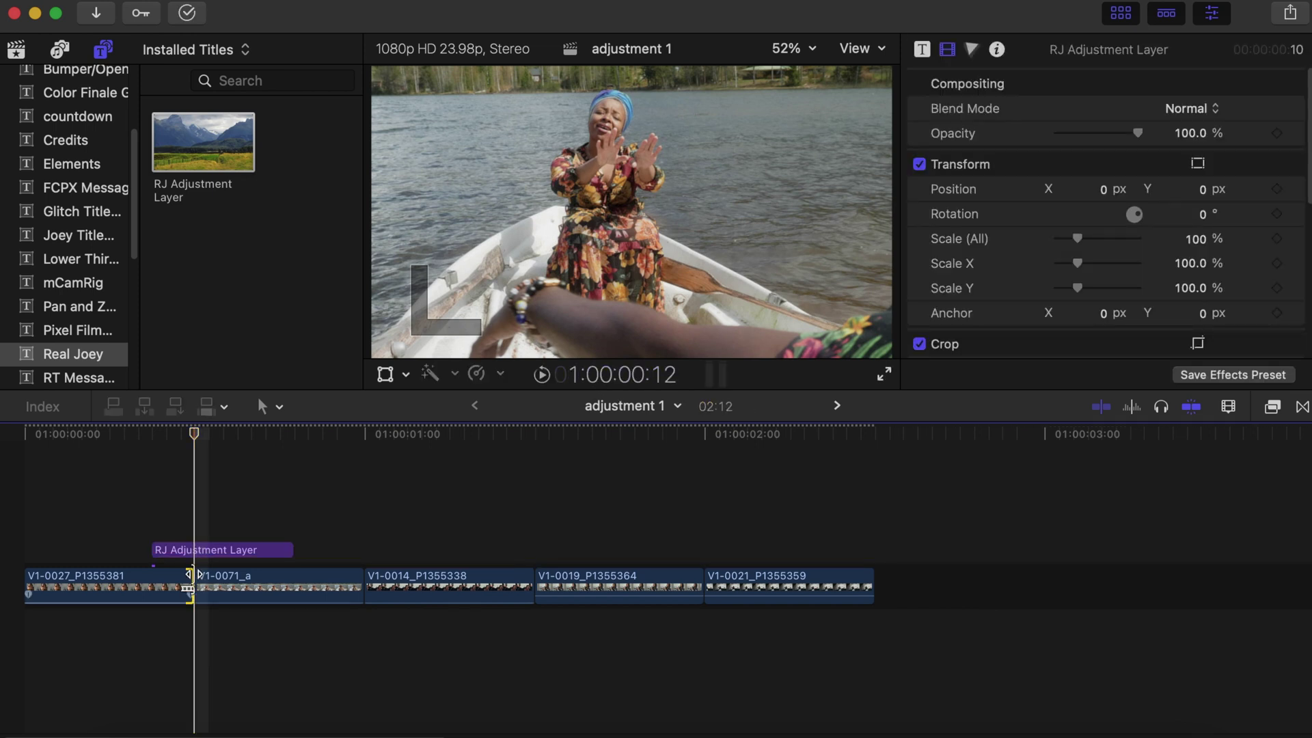
click(197, 512)
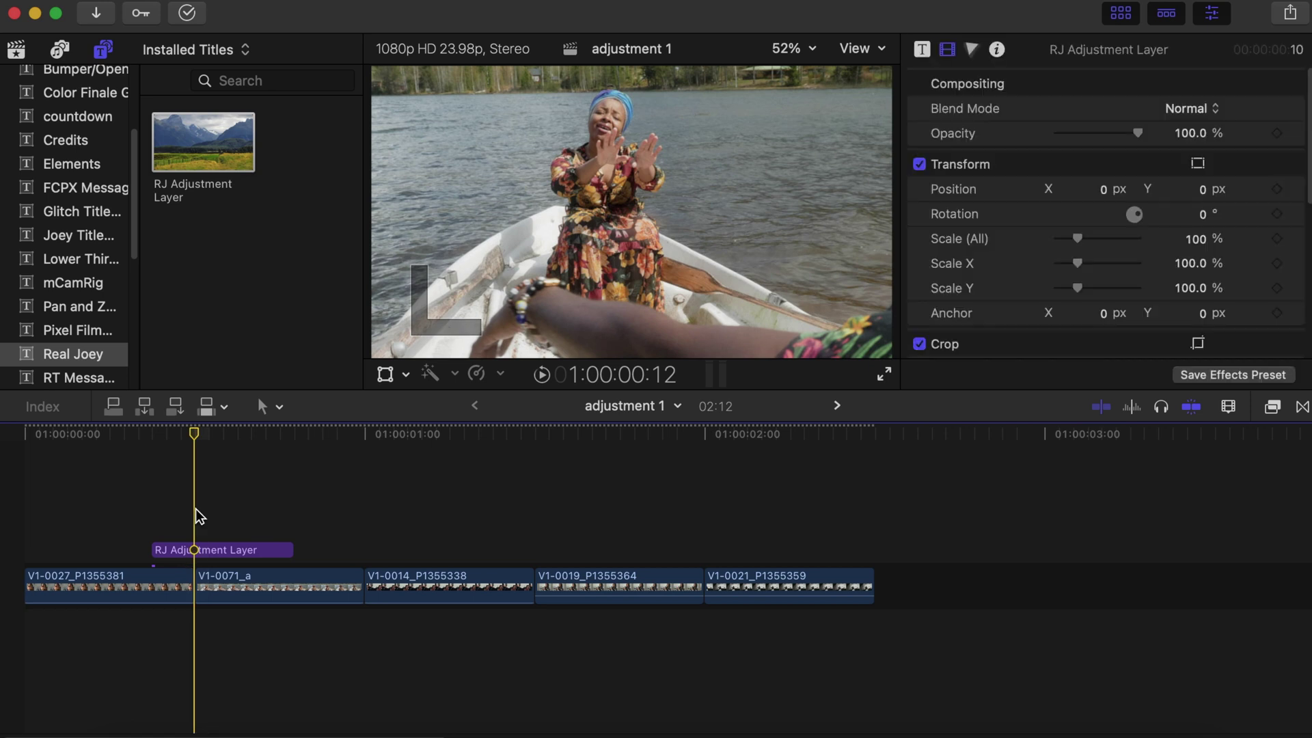
key(Right)
key(Right)
key(Right)
key(Right)
key(Right)
Step: Shift the adjustment layer over the cut and lengthen it one frame to 11 frames
drag(212, 550, 192, 524)
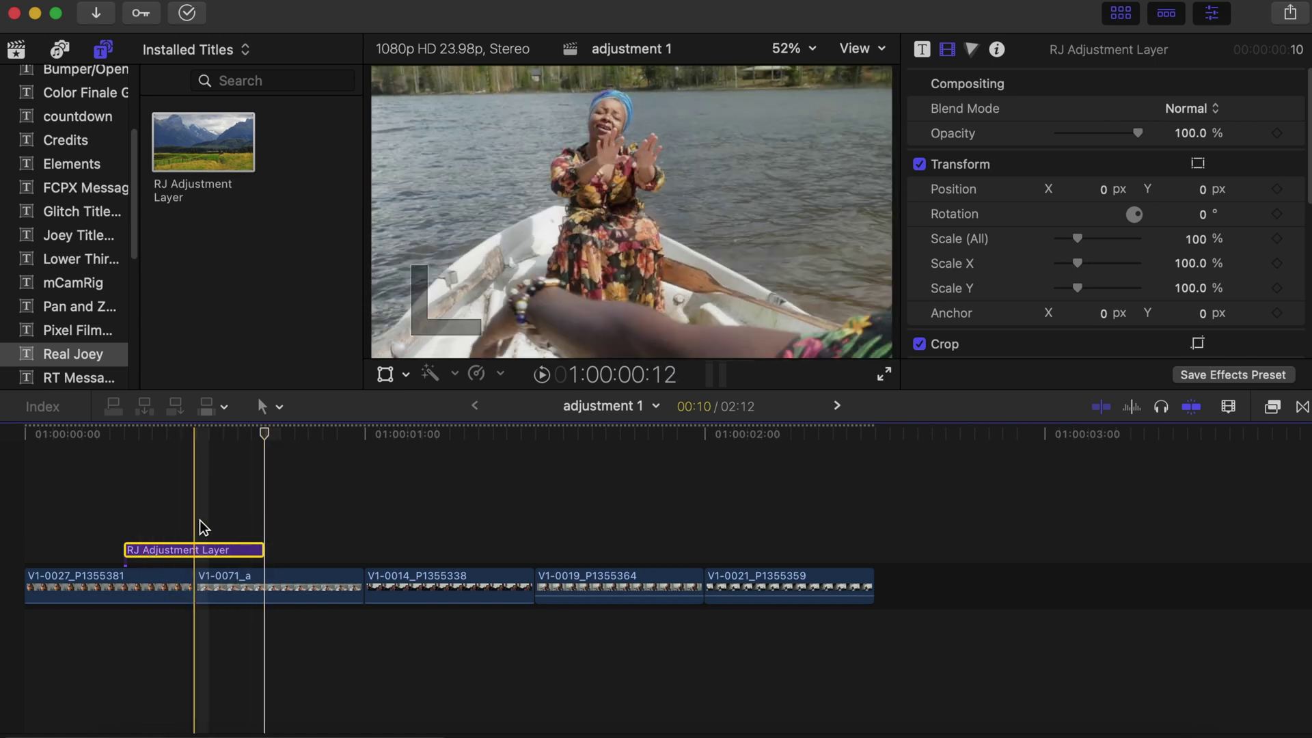
click(127, 439)
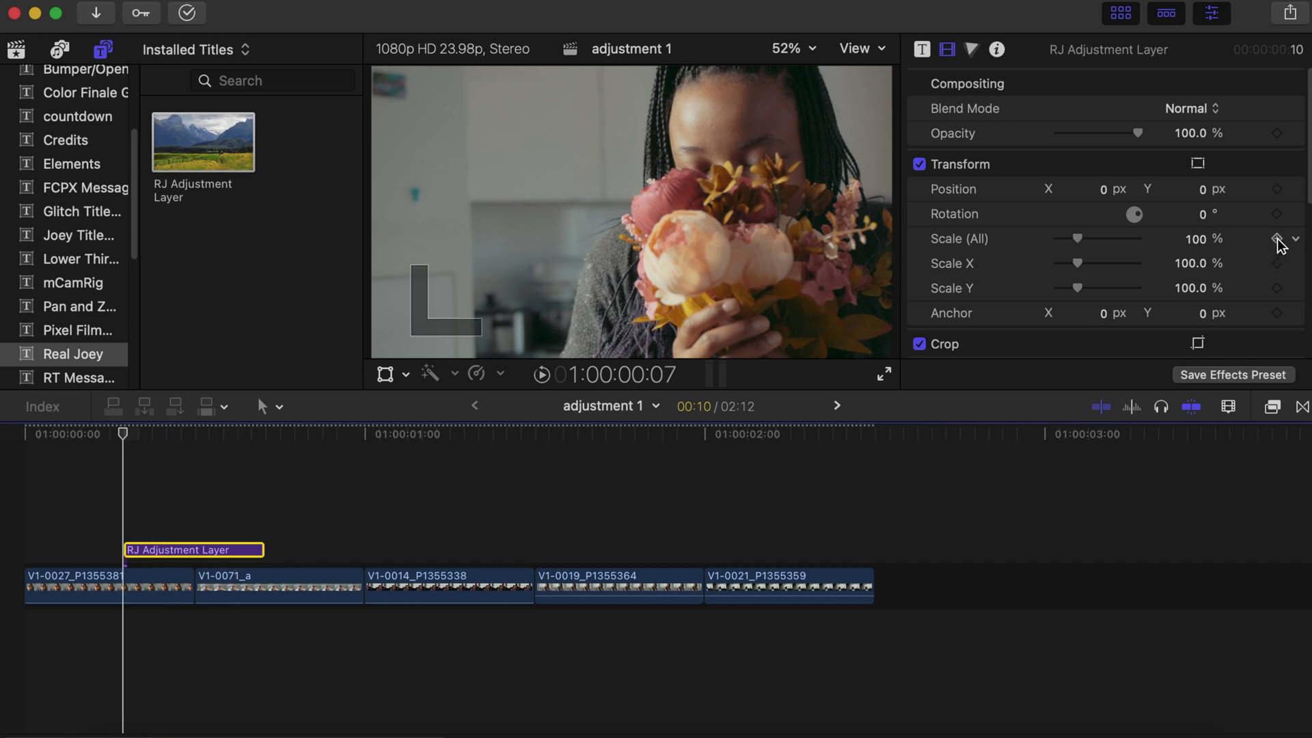
key(period)
Step: Add Scale keyframes at the cut and layer end, peaking at 144% on the cut
click(202, 430)
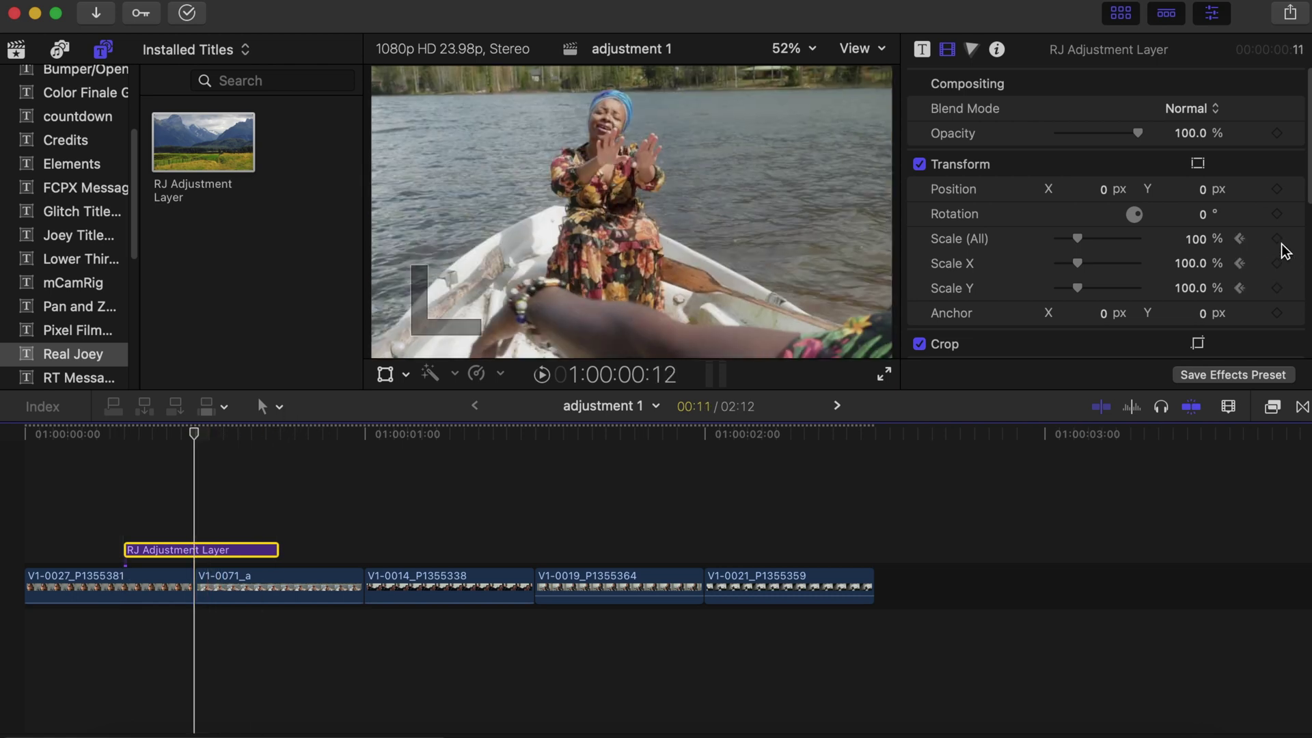
click(272, 433)
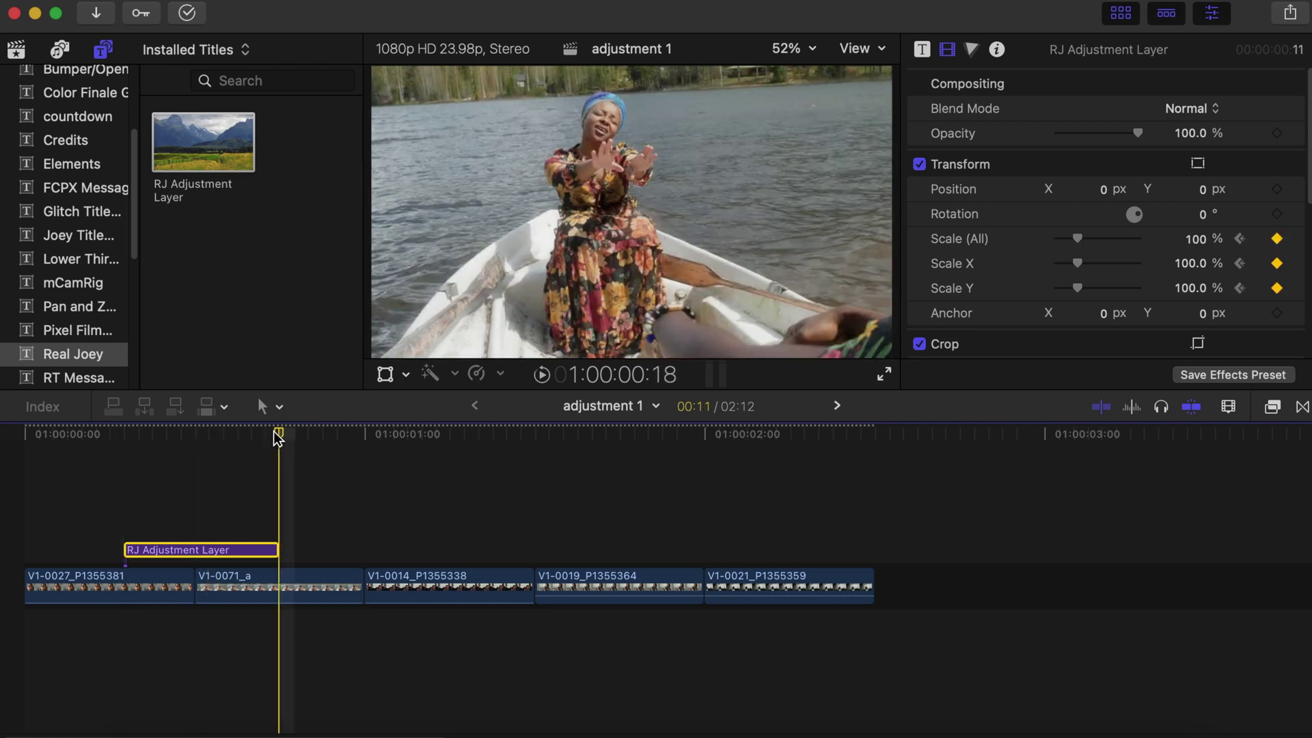
drag(274, 432, 278, 433)
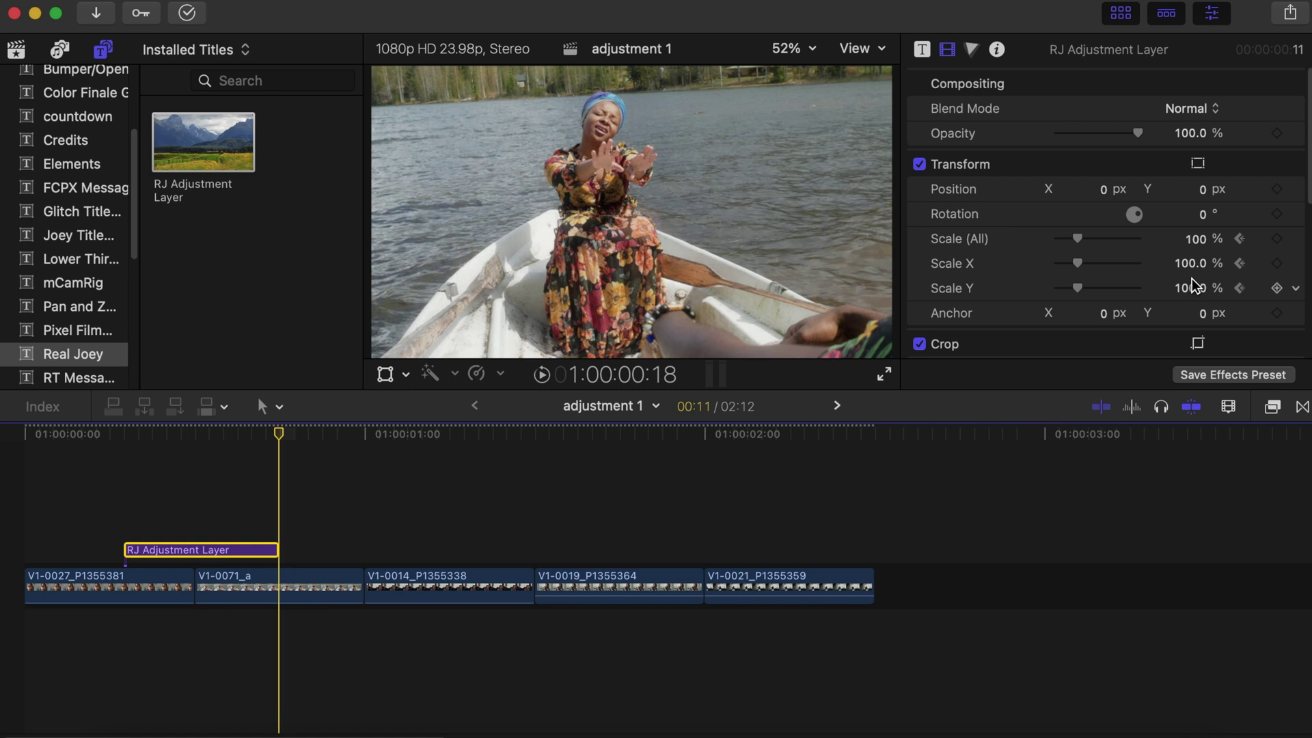
click(1277, 239)
click(1238, 238)
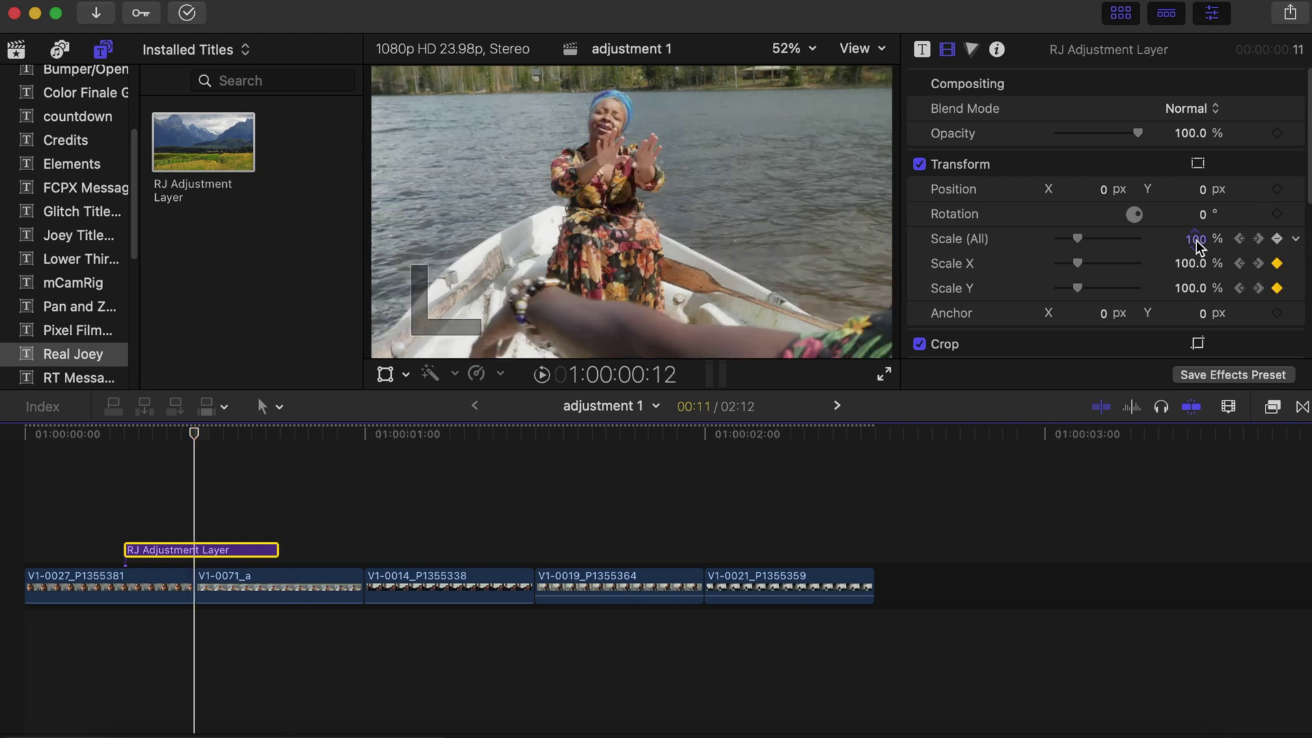
drag(1197, 240, 1197, 210)
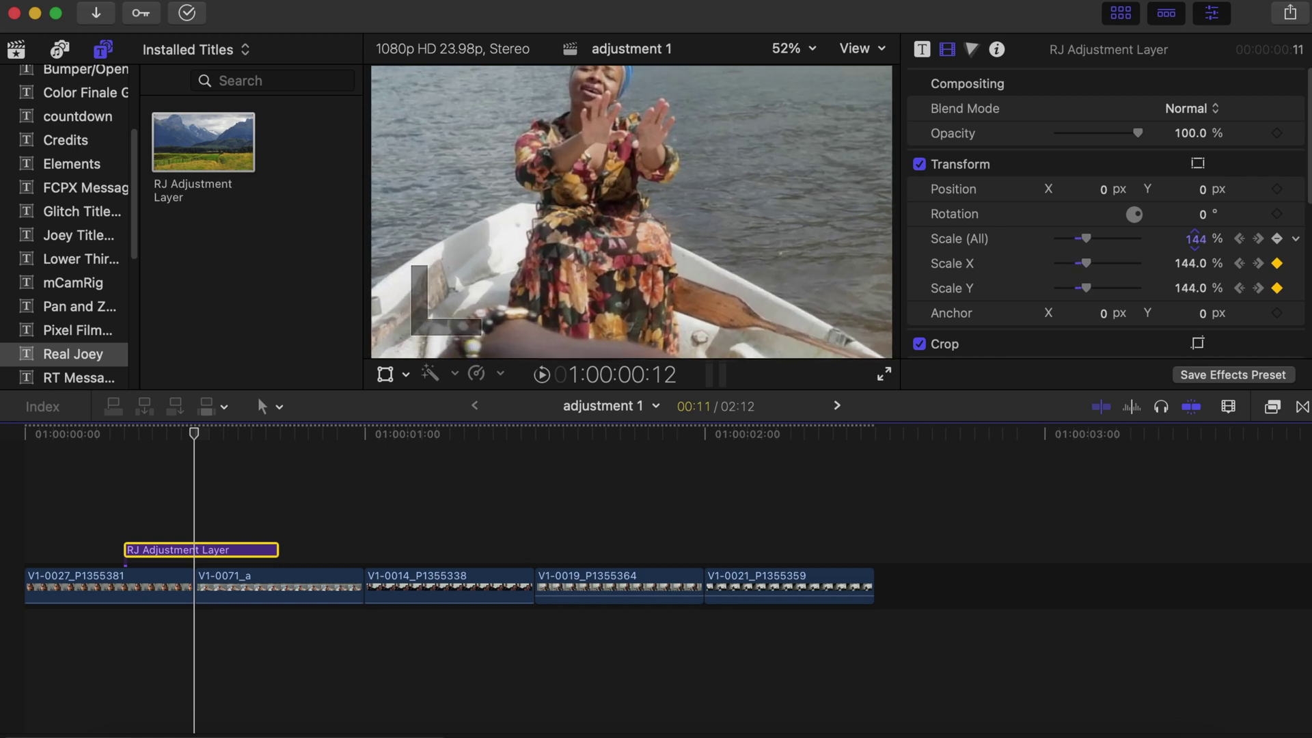
click(971, 50)
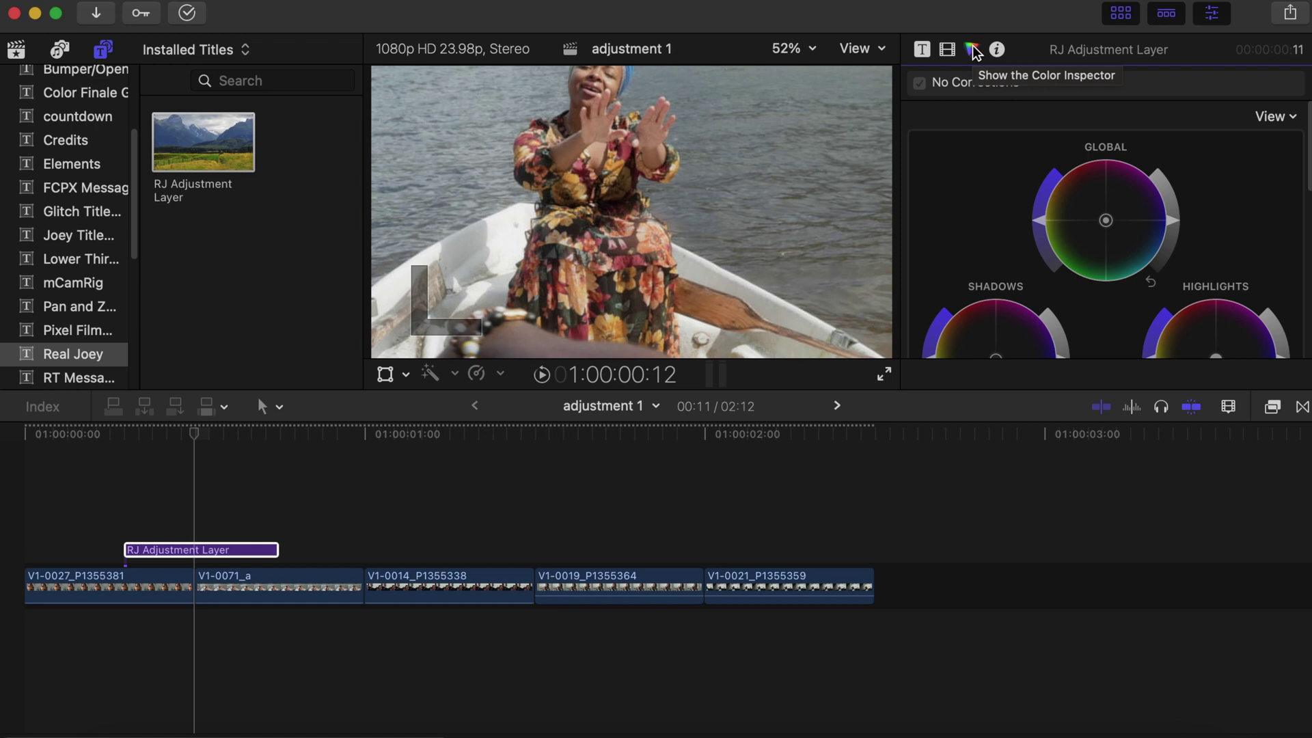
Step: Add a Color Wheels correction with keyframes at the adjustment layer's start and end
click(990, 82)
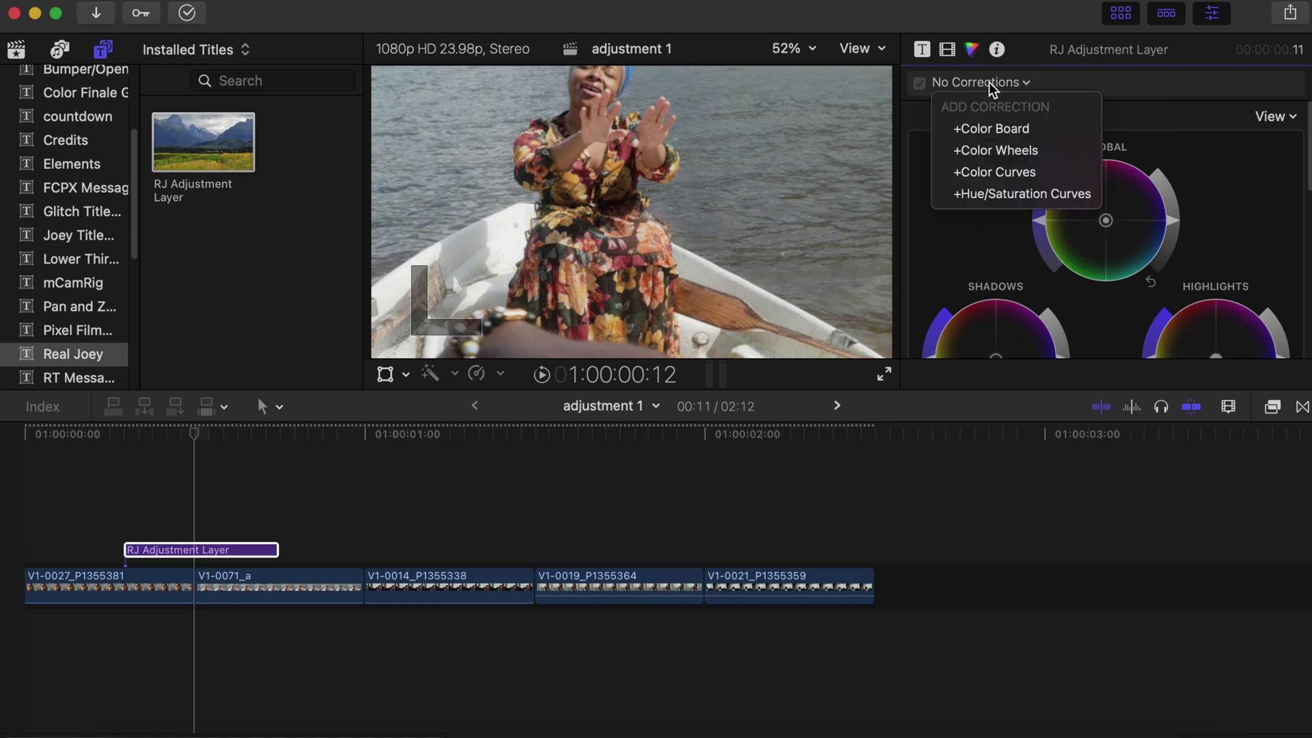
click(999, 158)
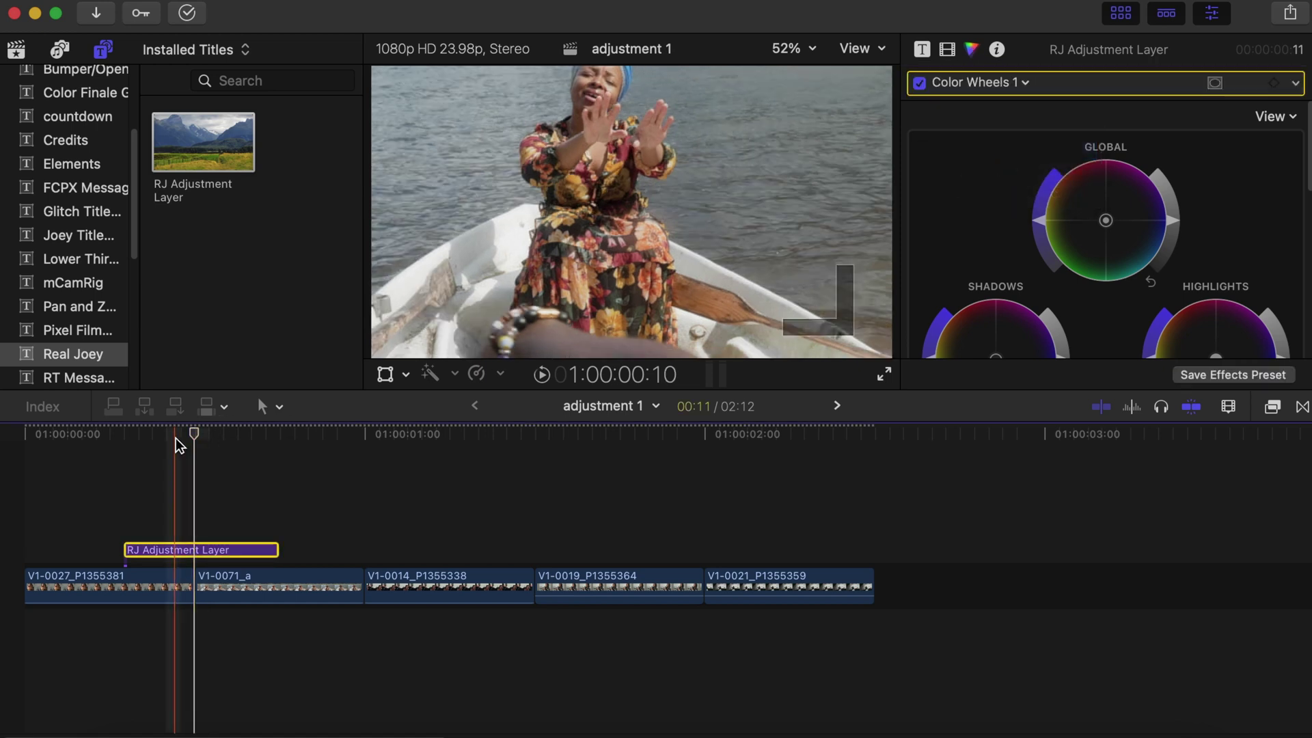
click(129, 436)
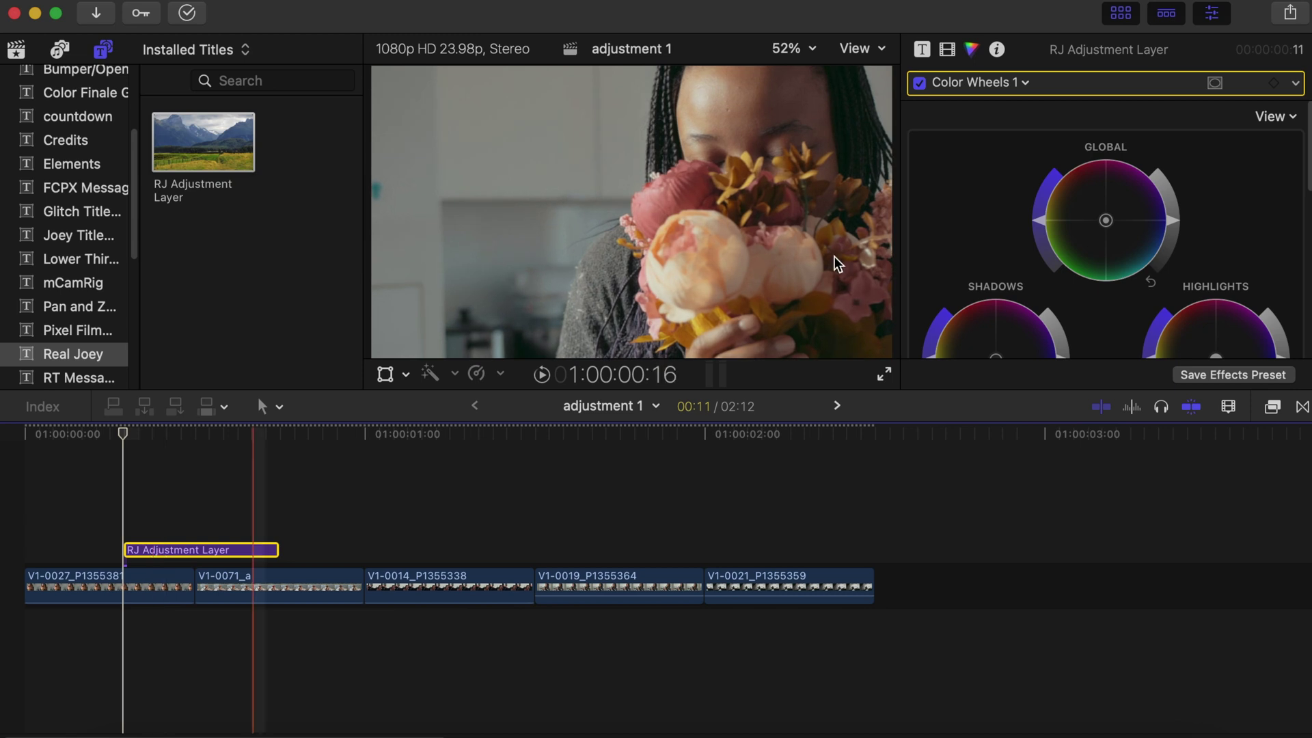
click(1275, 82)
click(205, 437)
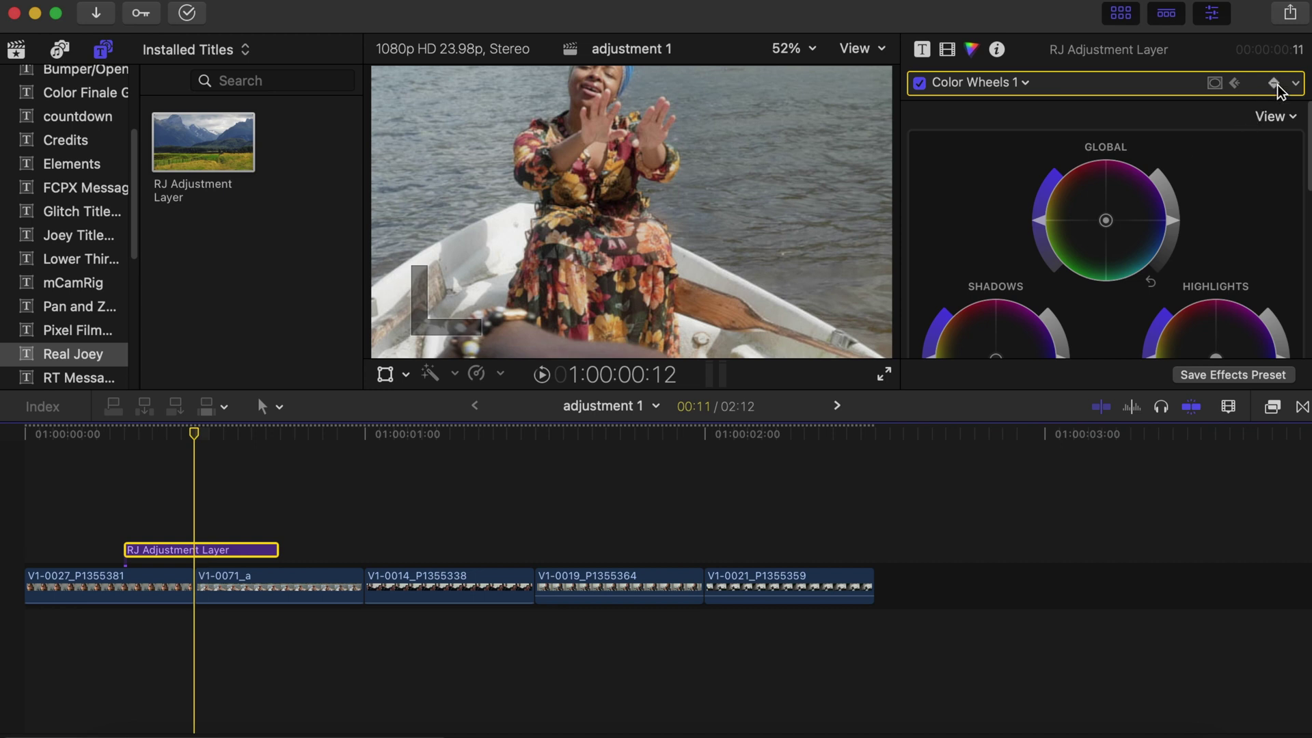
key(Down)
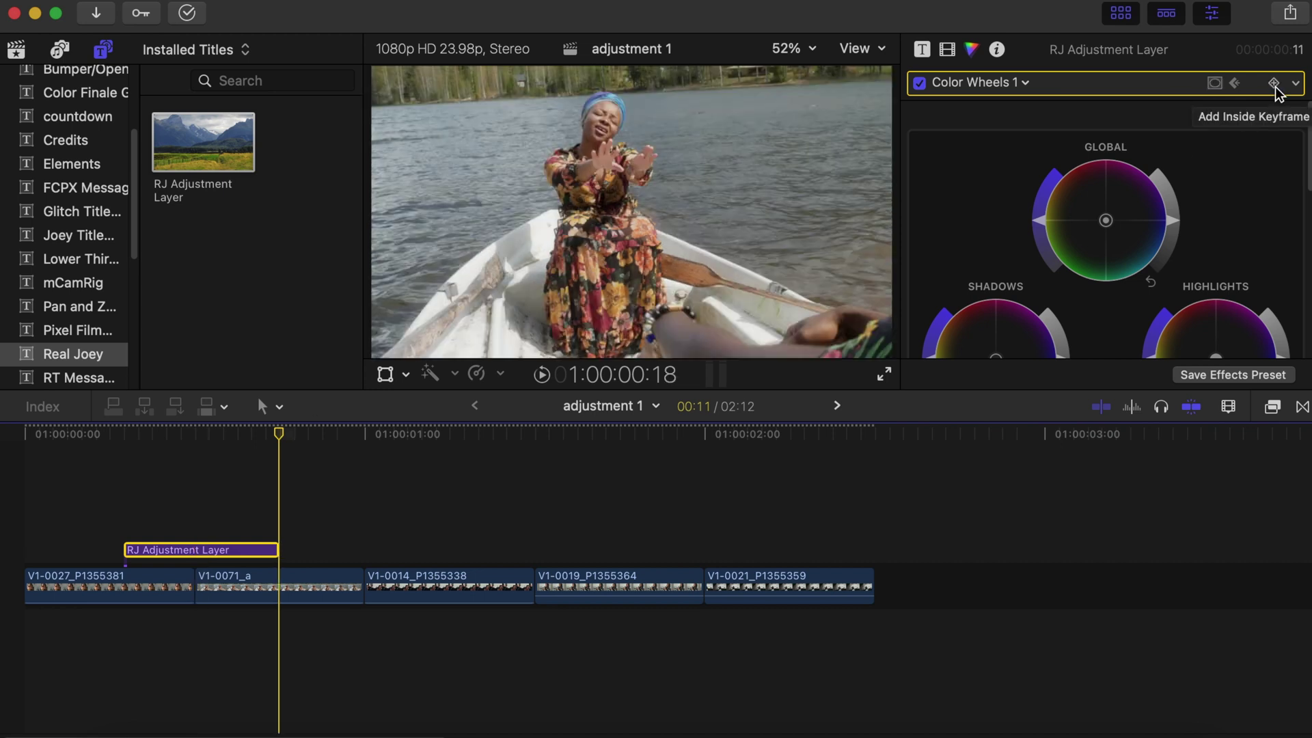
click(1275, 89)
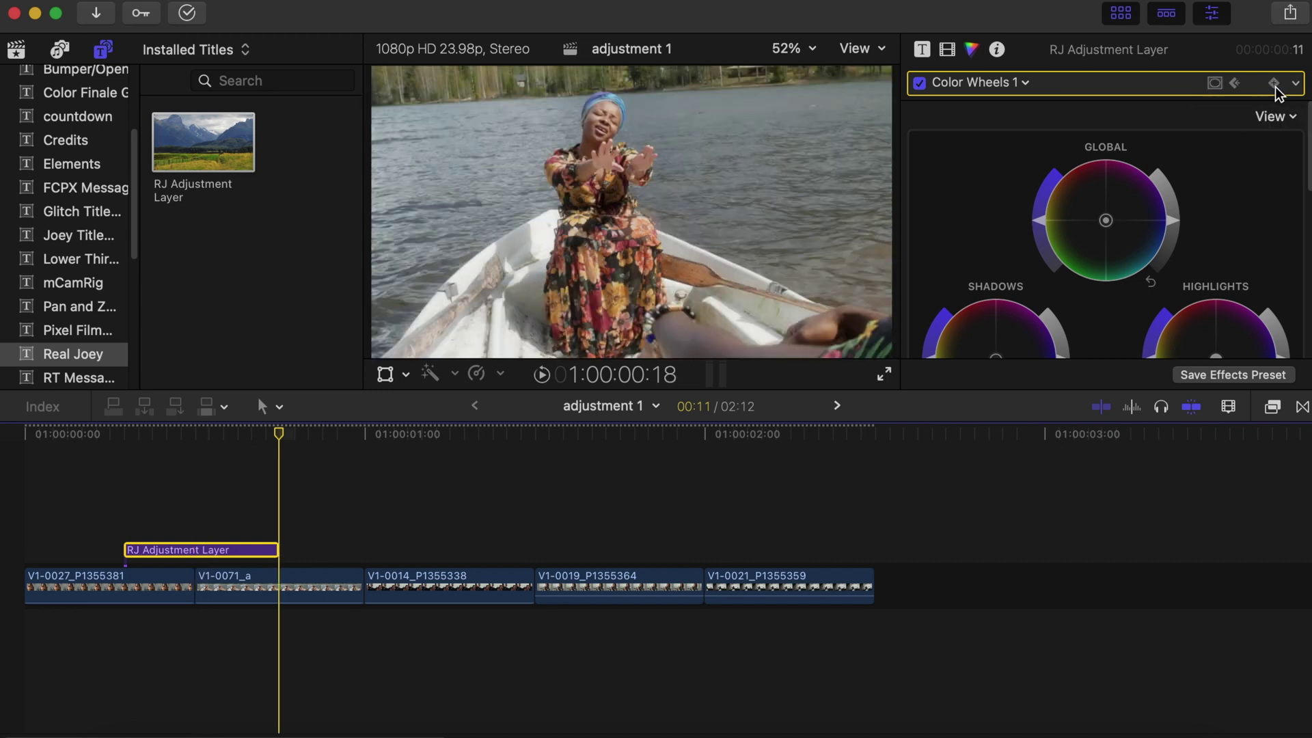
Step: Raise Global brightness at the frame 12 keyframe into a near-white flash
click(1231, 85)
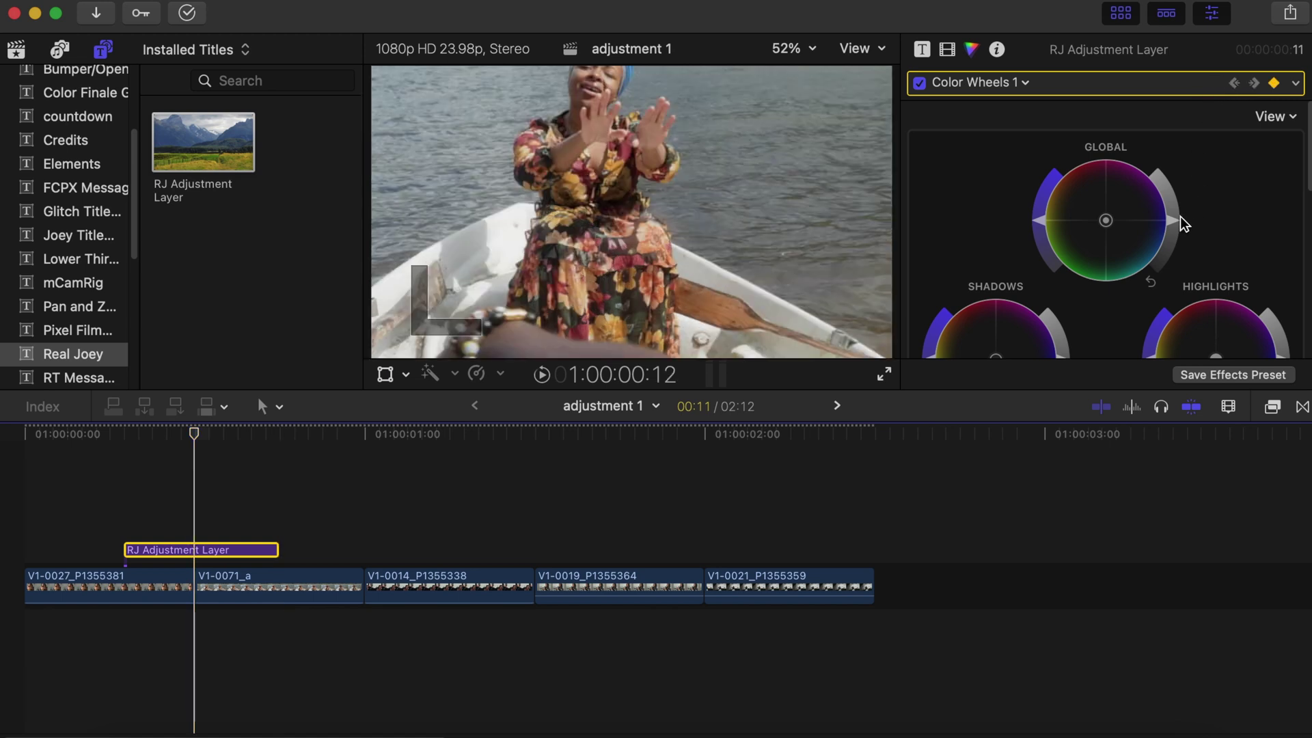
drag(1174, 220, 1131, 151)
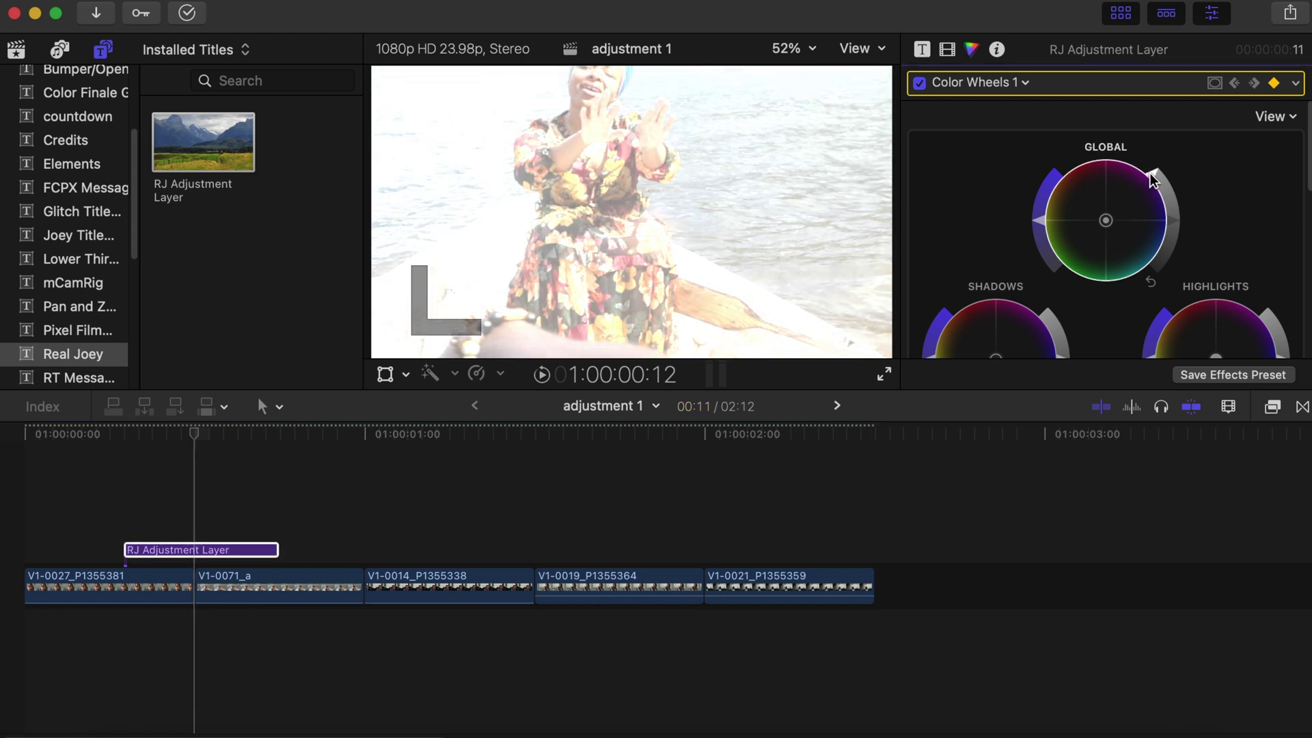
drag(1154, 173, 1142, 161)
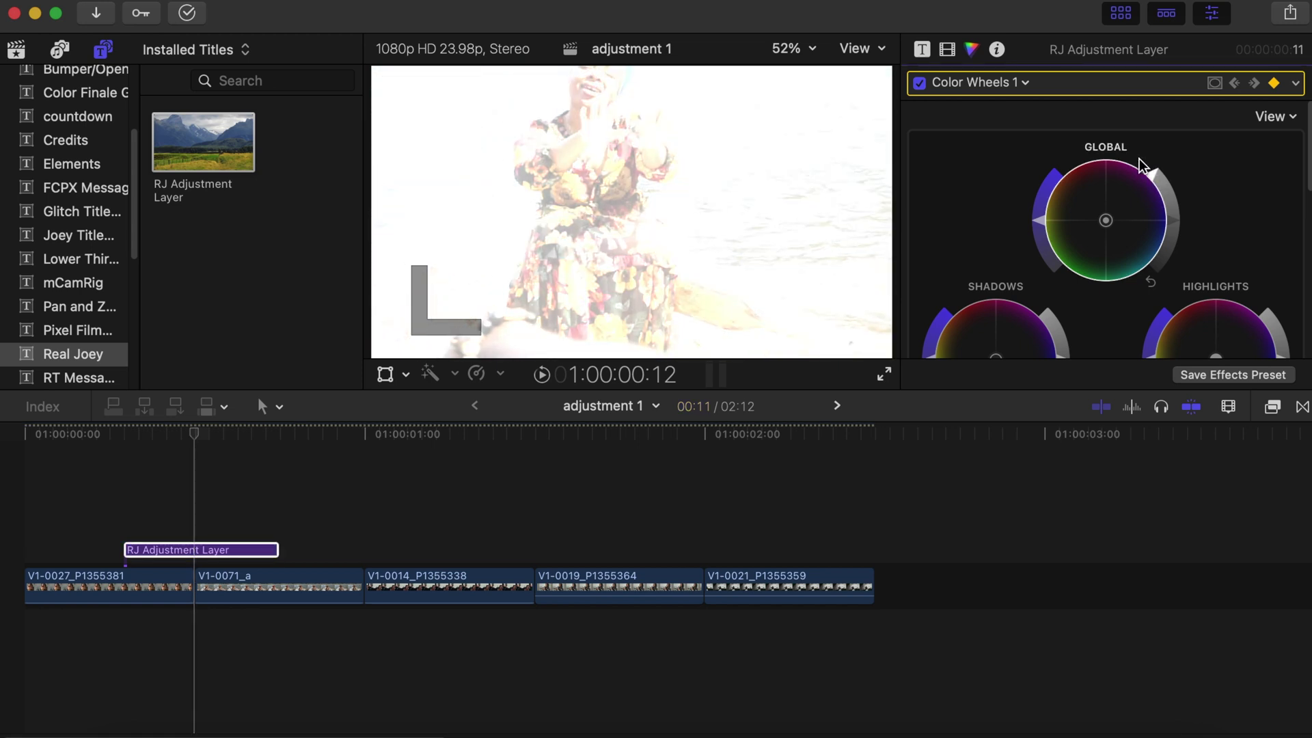
click(39, 501)
click(25, 432)
key(super+shift+f)
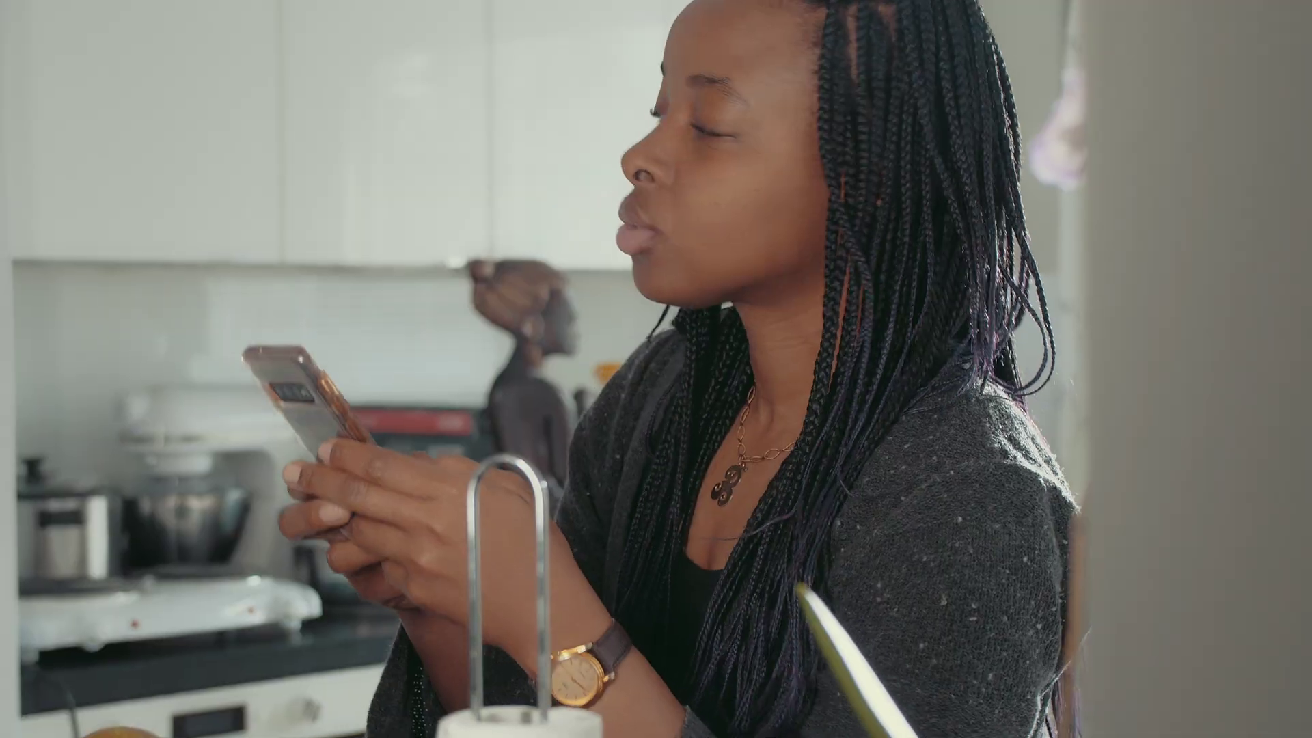
key(Escape)
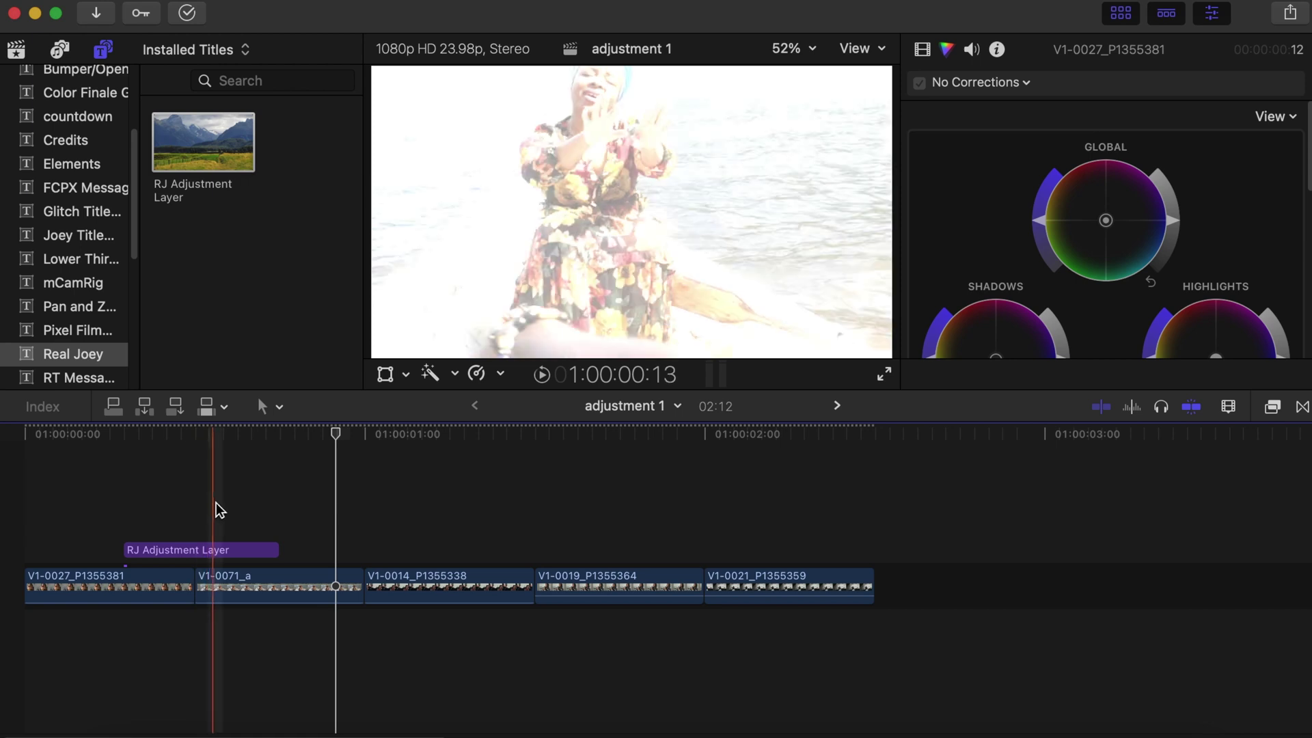
Step: Place the S1 Subscribe title over the clips and set its Scale (All) to 60
click(64, 520)
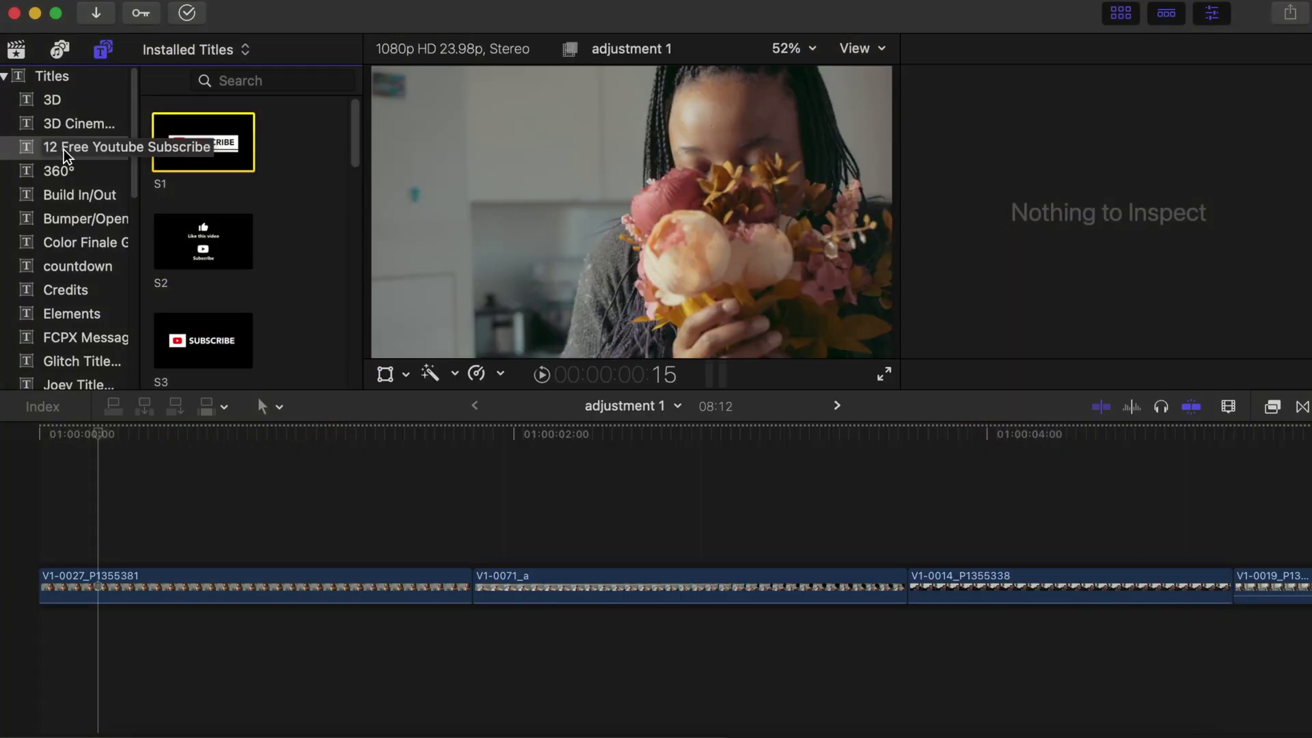
drag(191, 140, 133, 502)
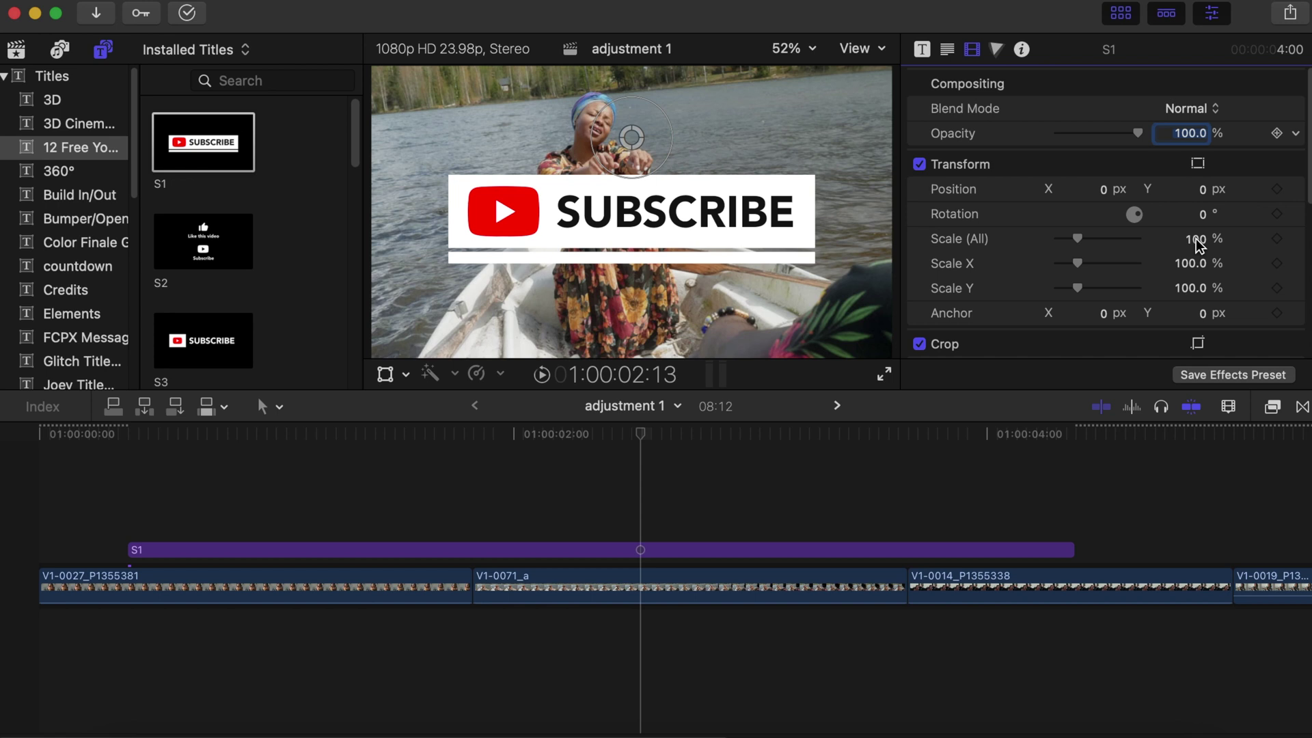
click(1199, 245)
text(60)
key(Return)
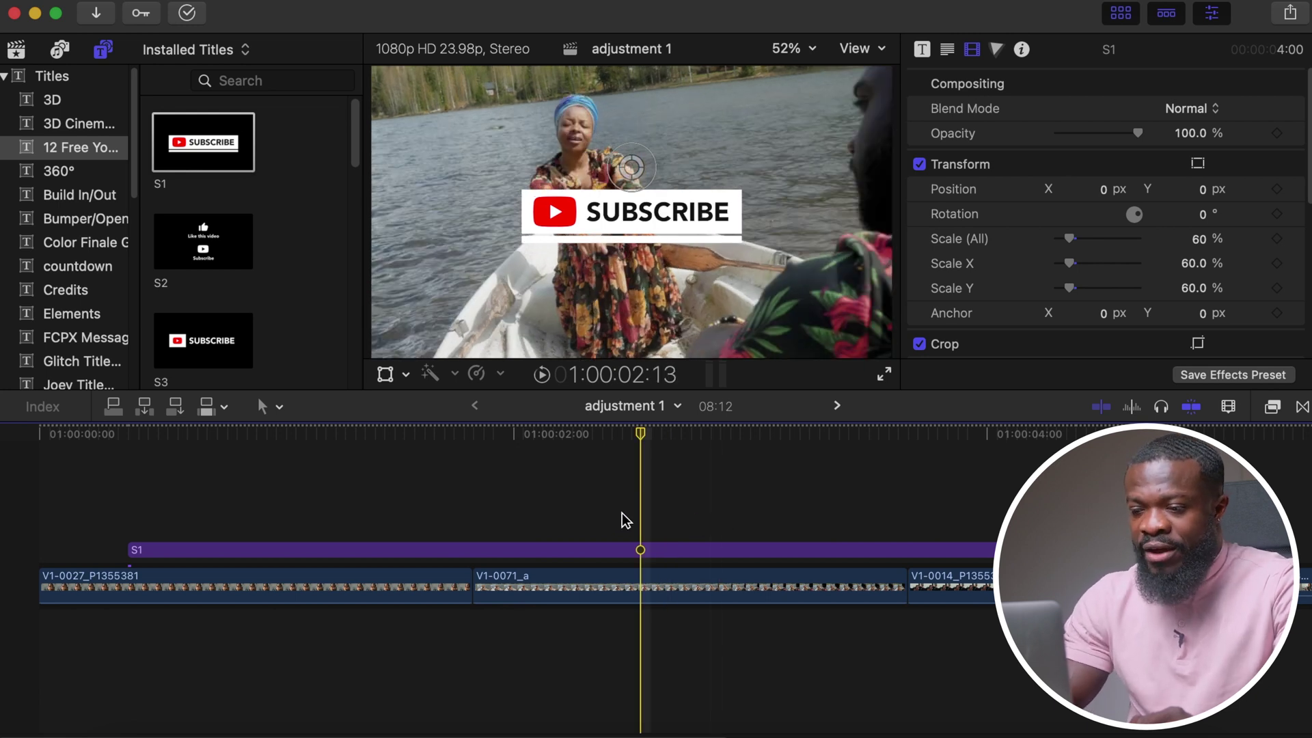
Step: Add an RJ Adjustment Layer from the Real Joey titles beneath the Subscribe title
scroll(68, 287, down, 5)
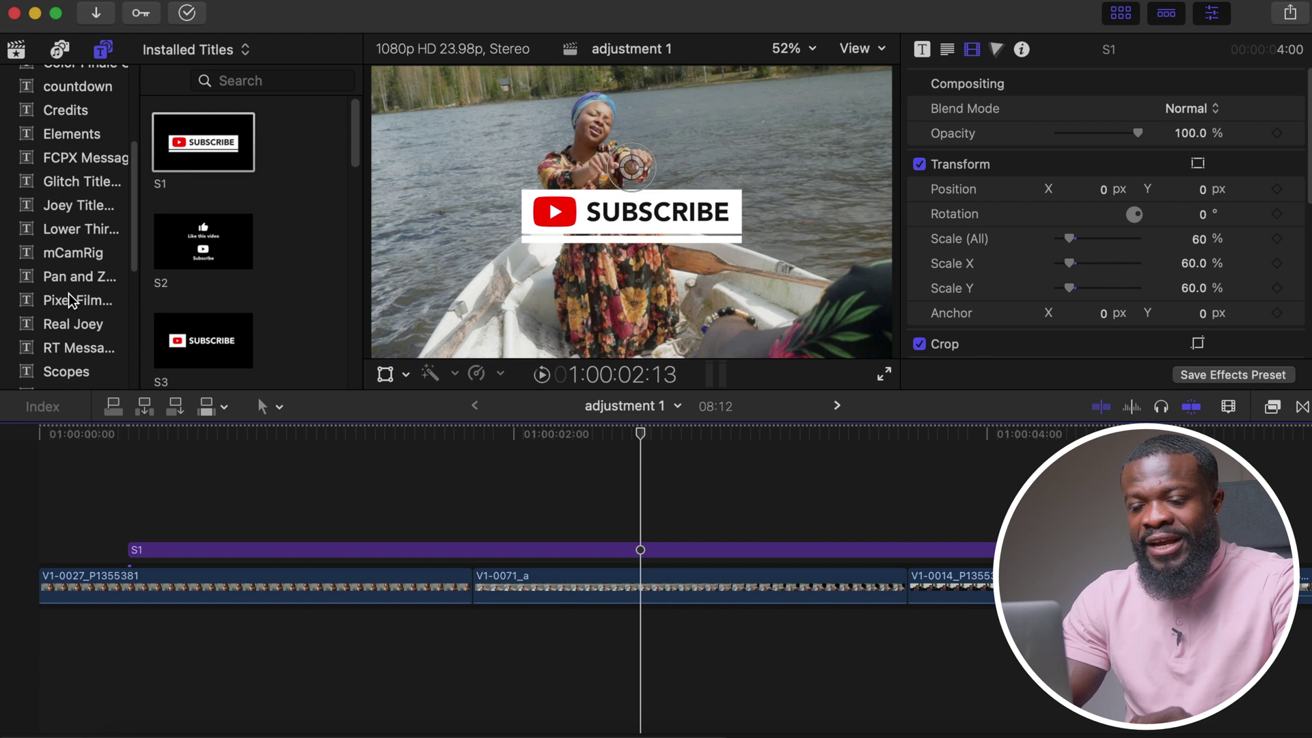
scroll(72, 163, down, 3)
scroll(67, 336, down, 4)
scroll(69, 338, up, 9)
scroll(69, 338, down, 2)
click(73, 288)
drag(206, 151, 194, 552)
Step: Drop the Gaussian effect from the Blur category onto the RJ Adjustment Layer, blurring at amount 50
key(b)
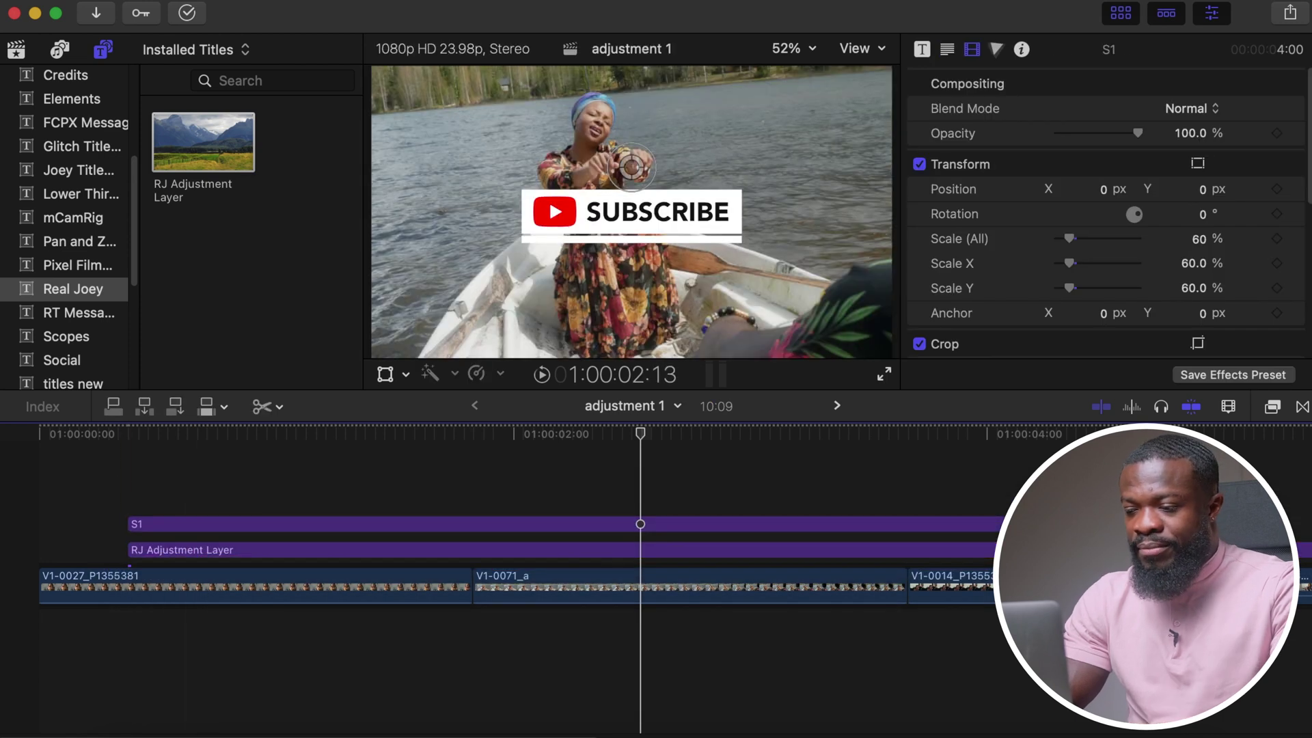
key(a)
click(1115, 550)
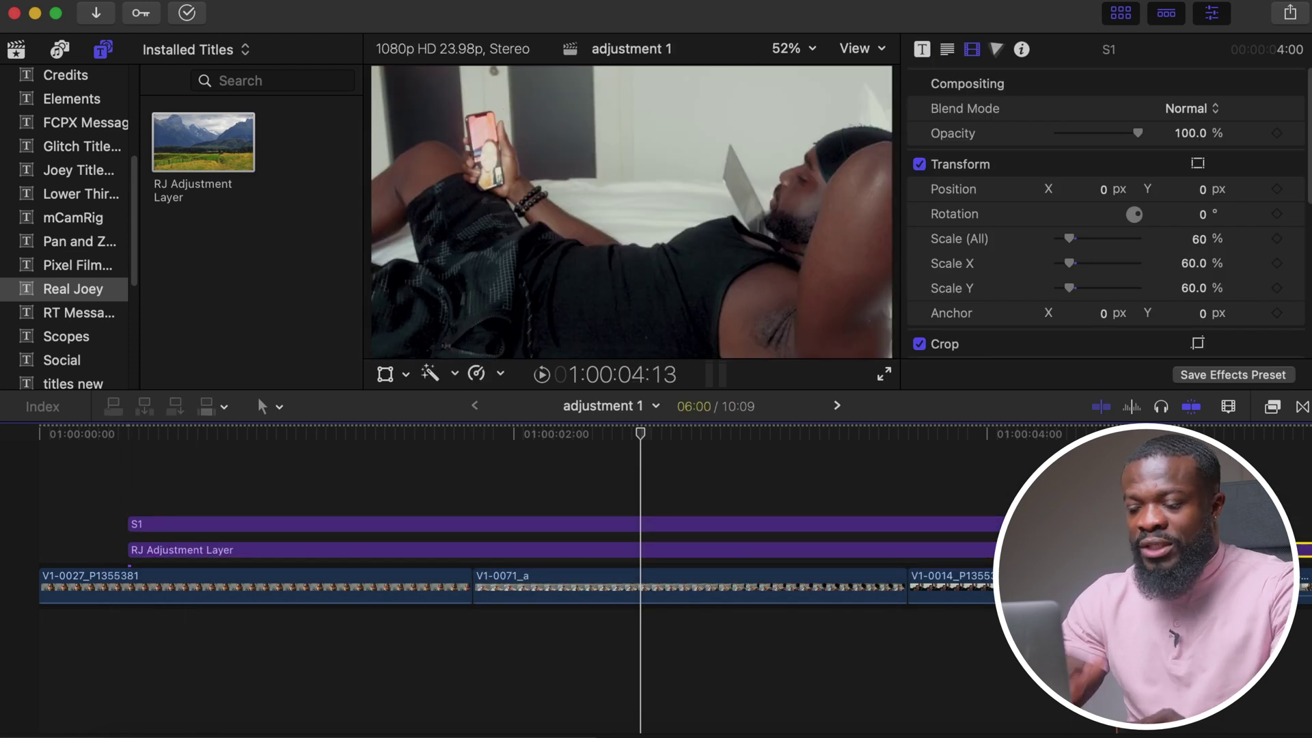
click(307, 549)
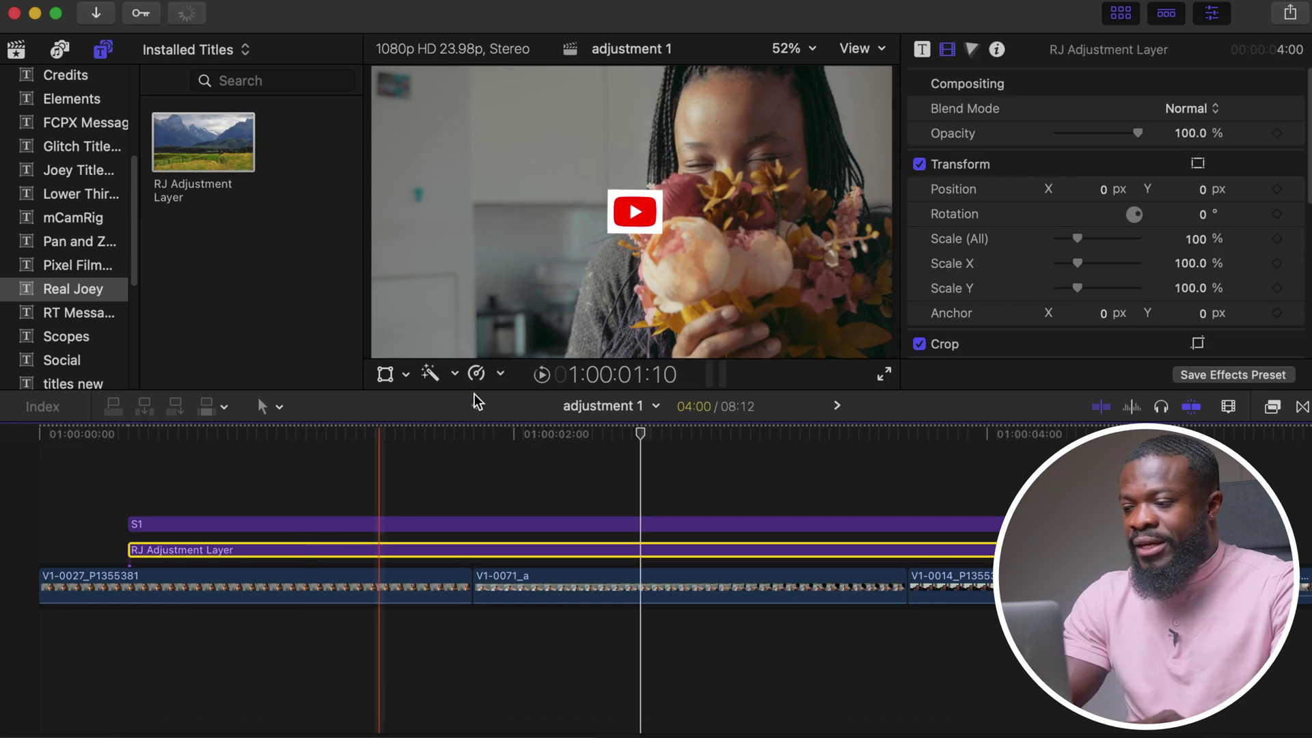
click(1272, 407)
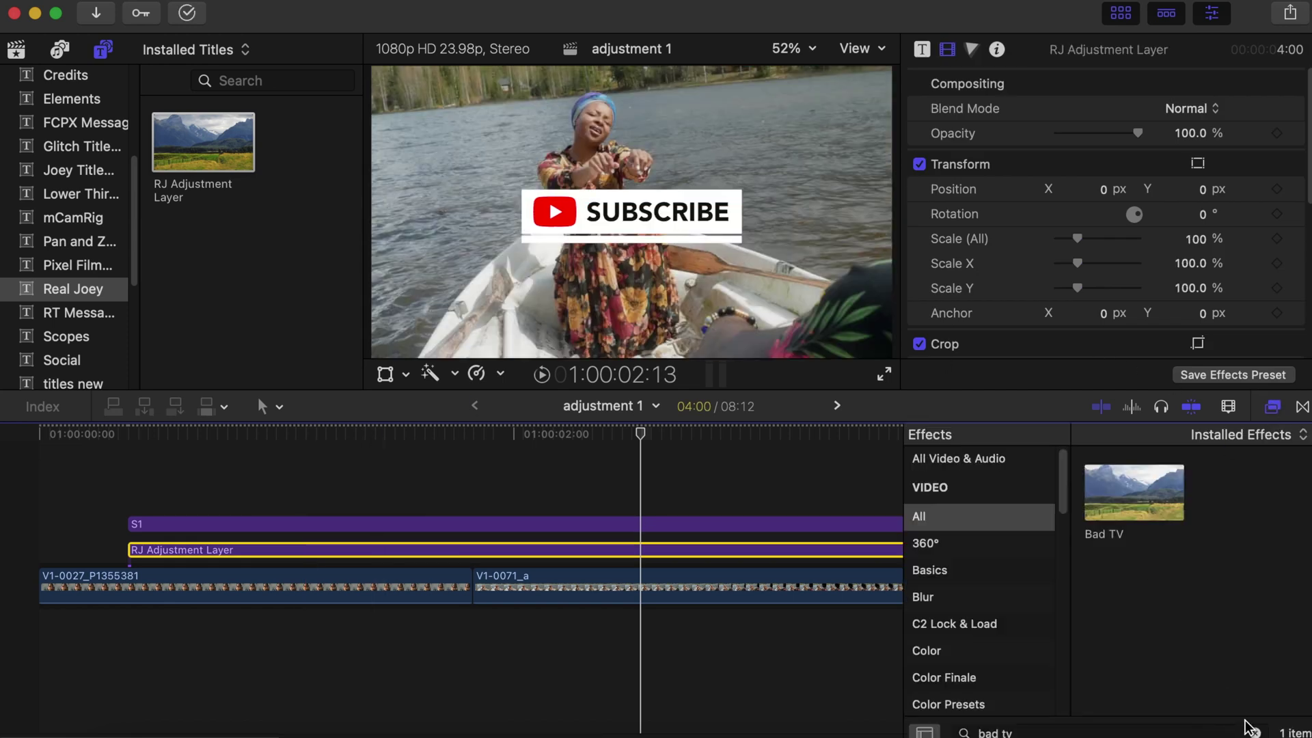
click(923, 596)
click(1126, 607)
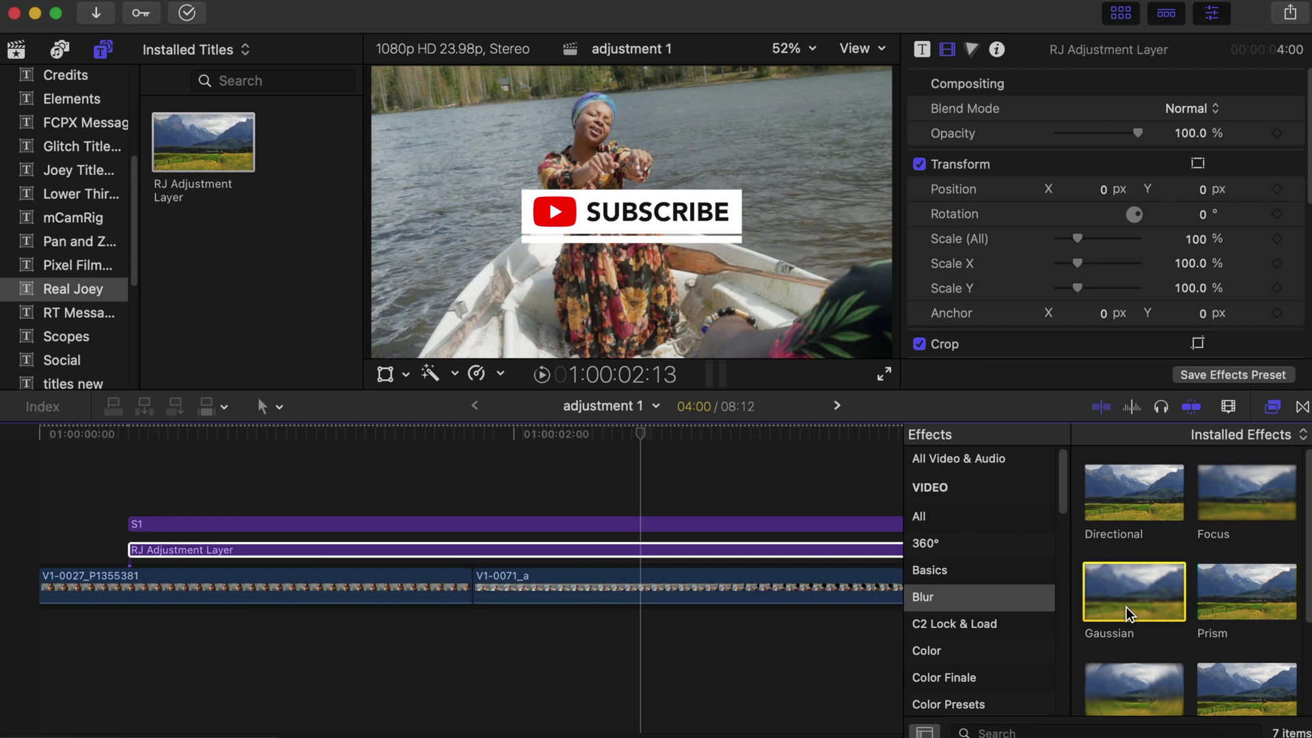
drag(1126, 606, 663, 552)
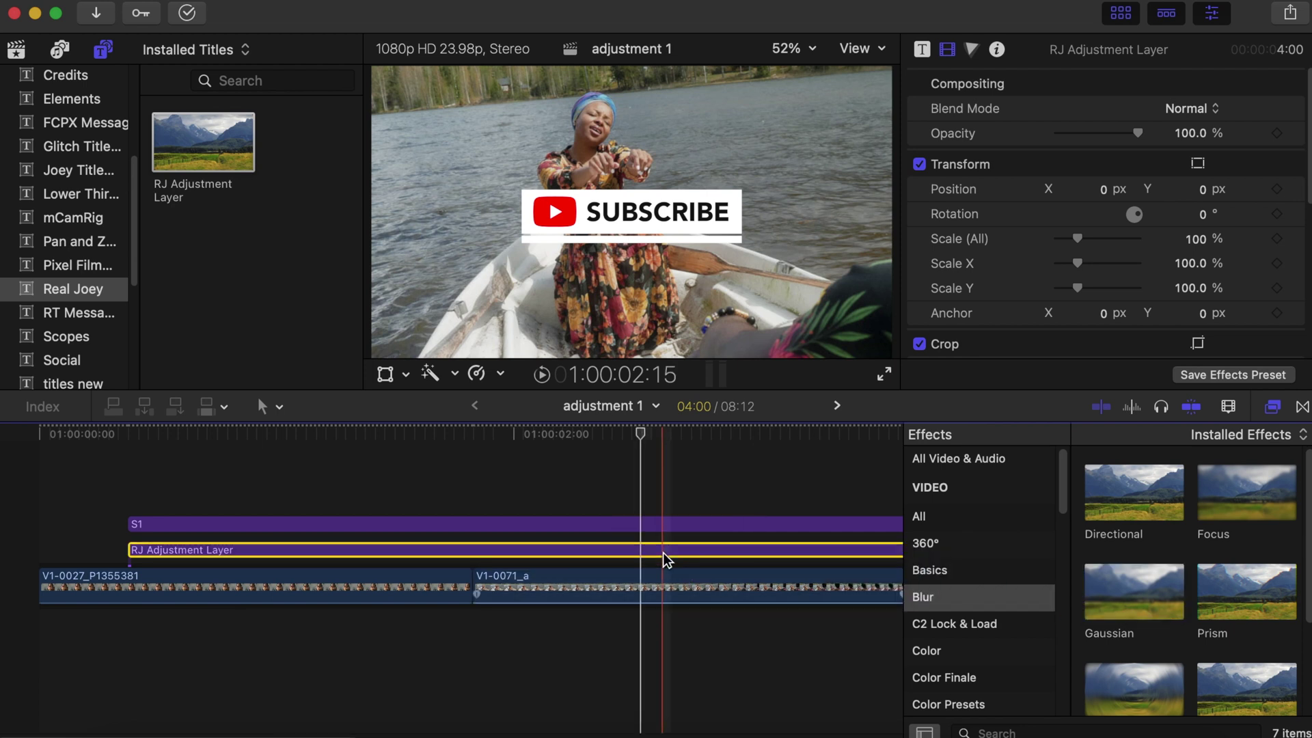
click(1269, 408)
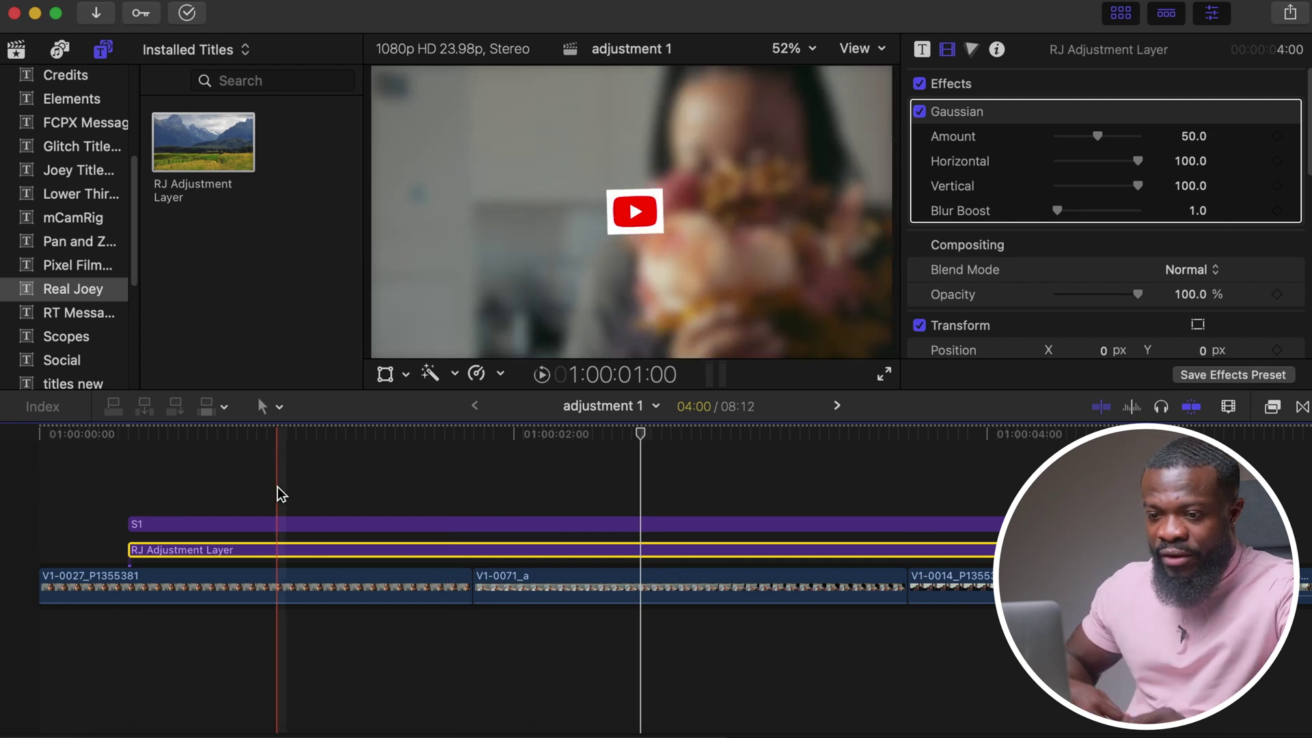
Step: Add blur Amount keyframes at frame 15 and near the adjustment layer's end
key(shift+i)
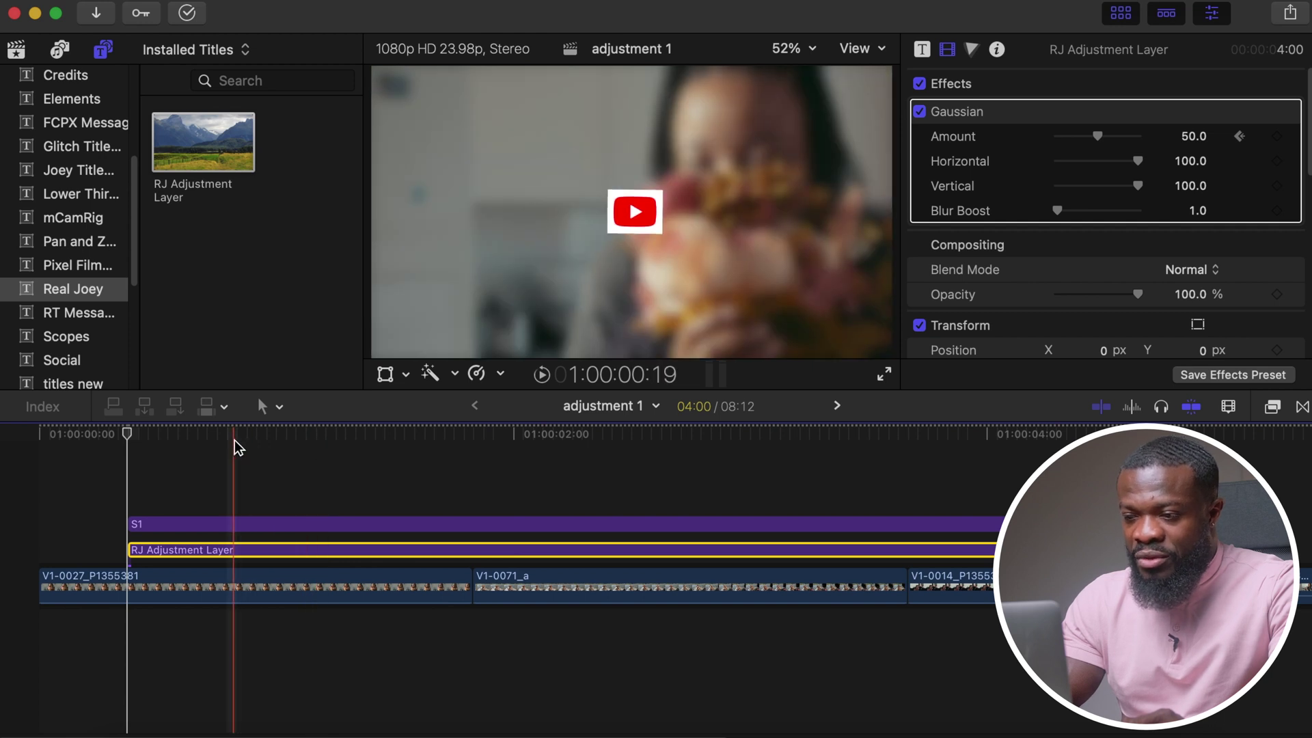
click(191, 436)
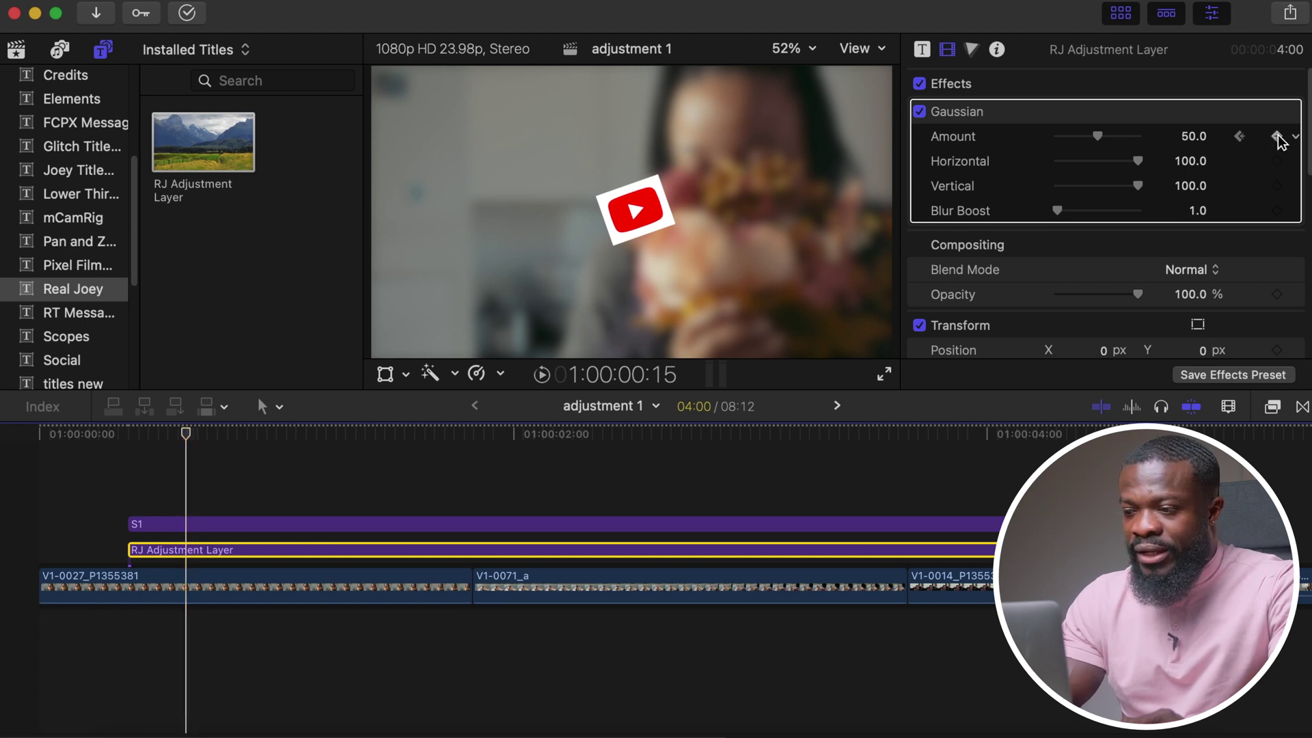
click(1014, 441)
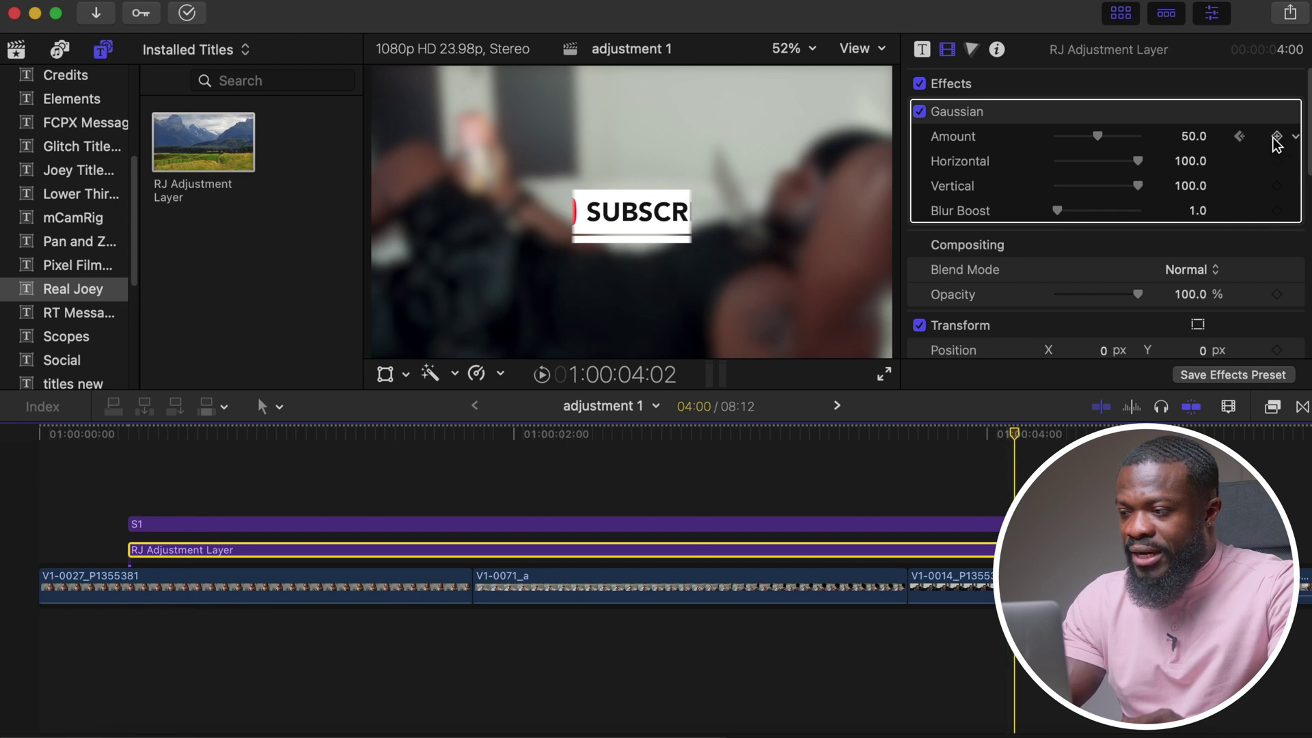
key(Left)
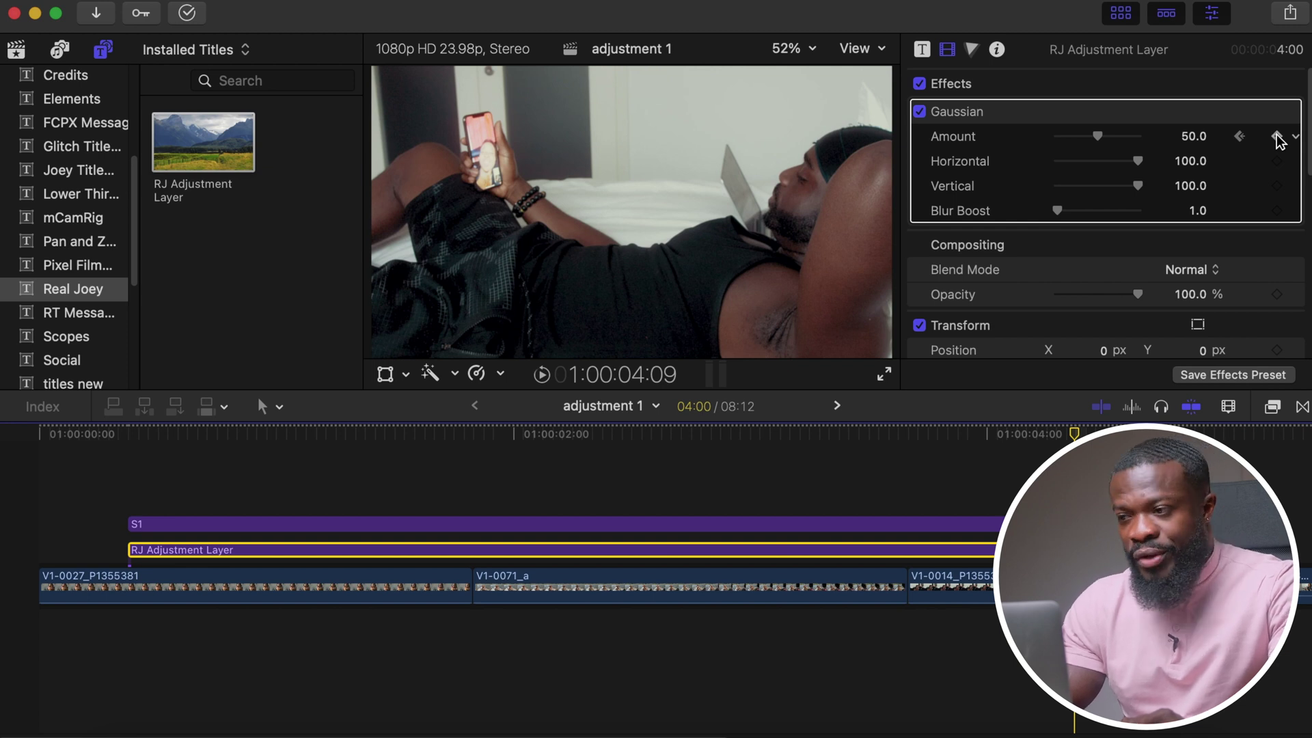
click(1195, 137)
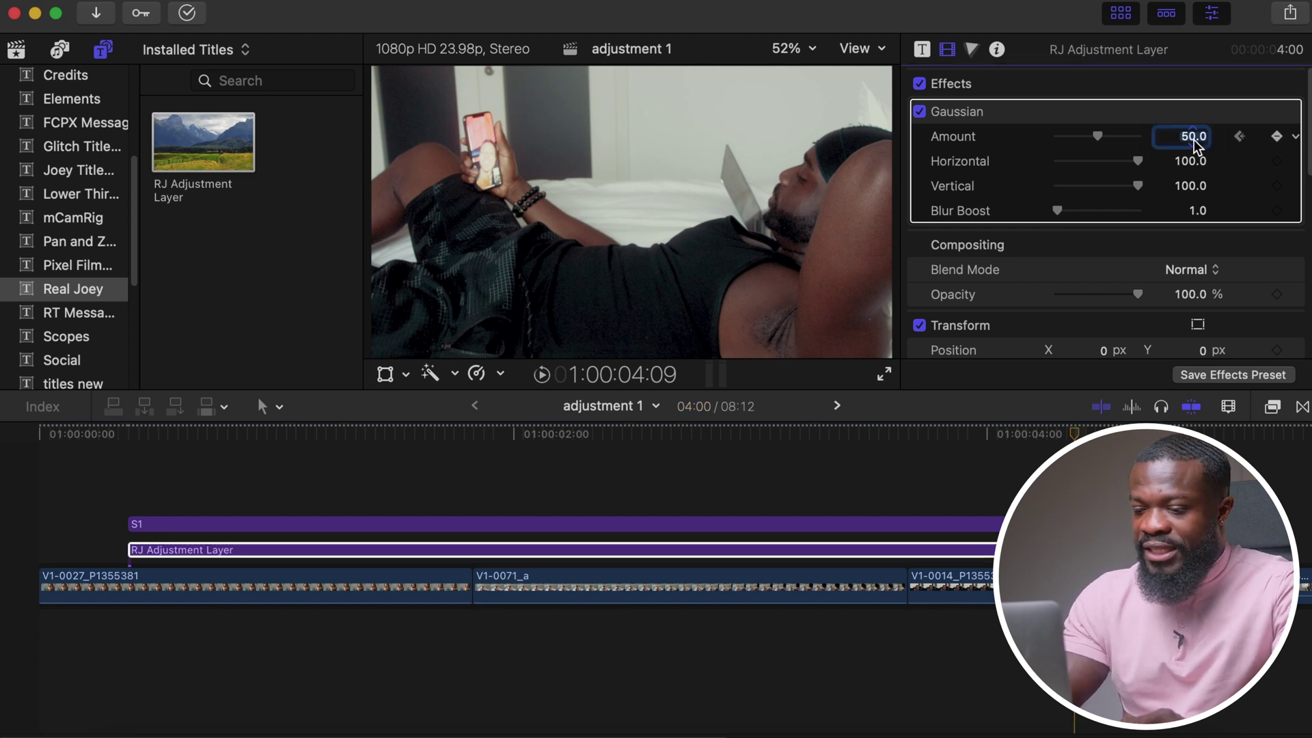
Step: Set the blur Amount to 0 at the frame 9 keyframe so it ramps up to 50
click(1240, 137)
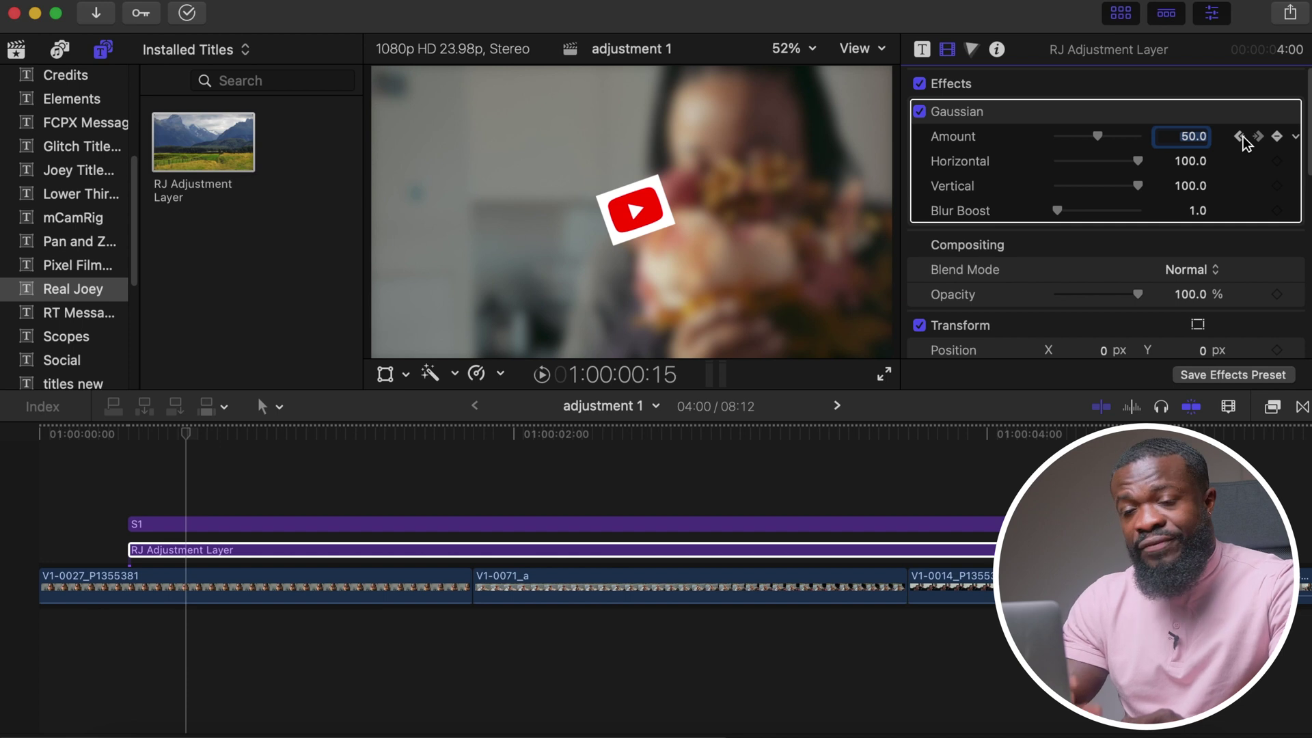
click(1241, 136)
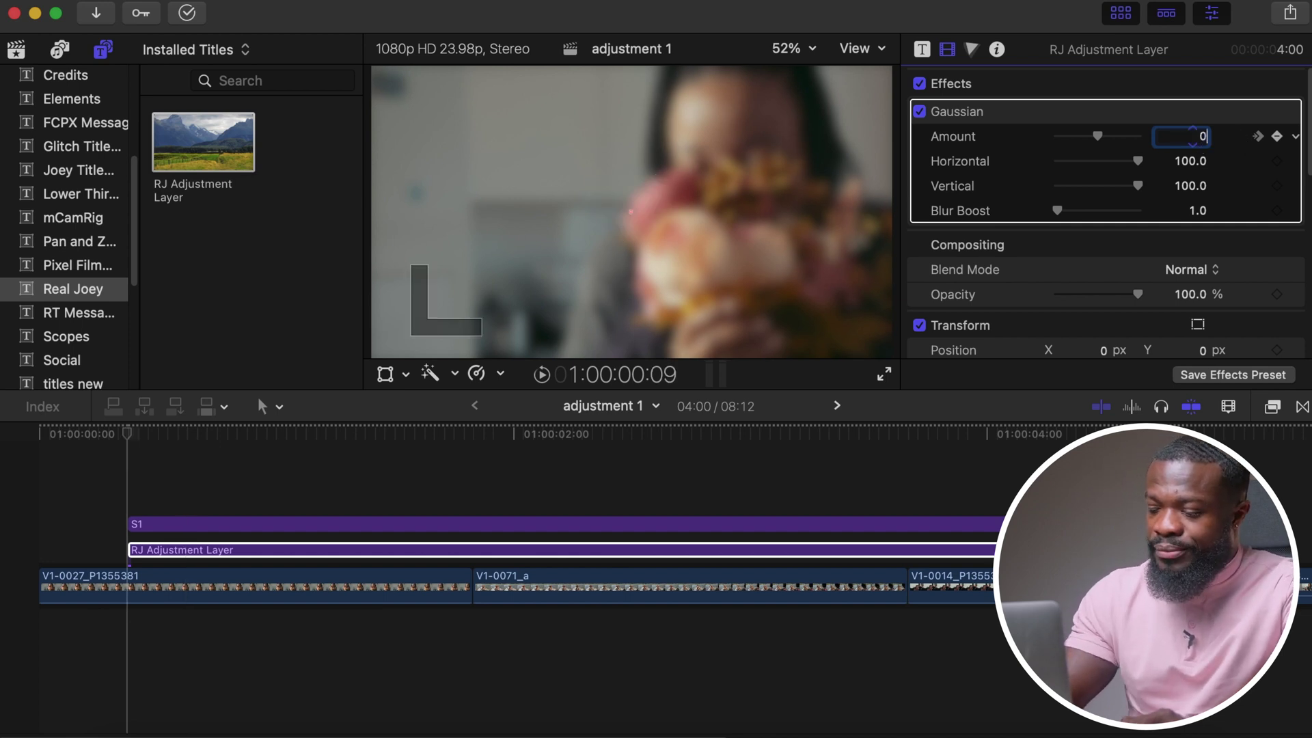
text(0)
key(Return)
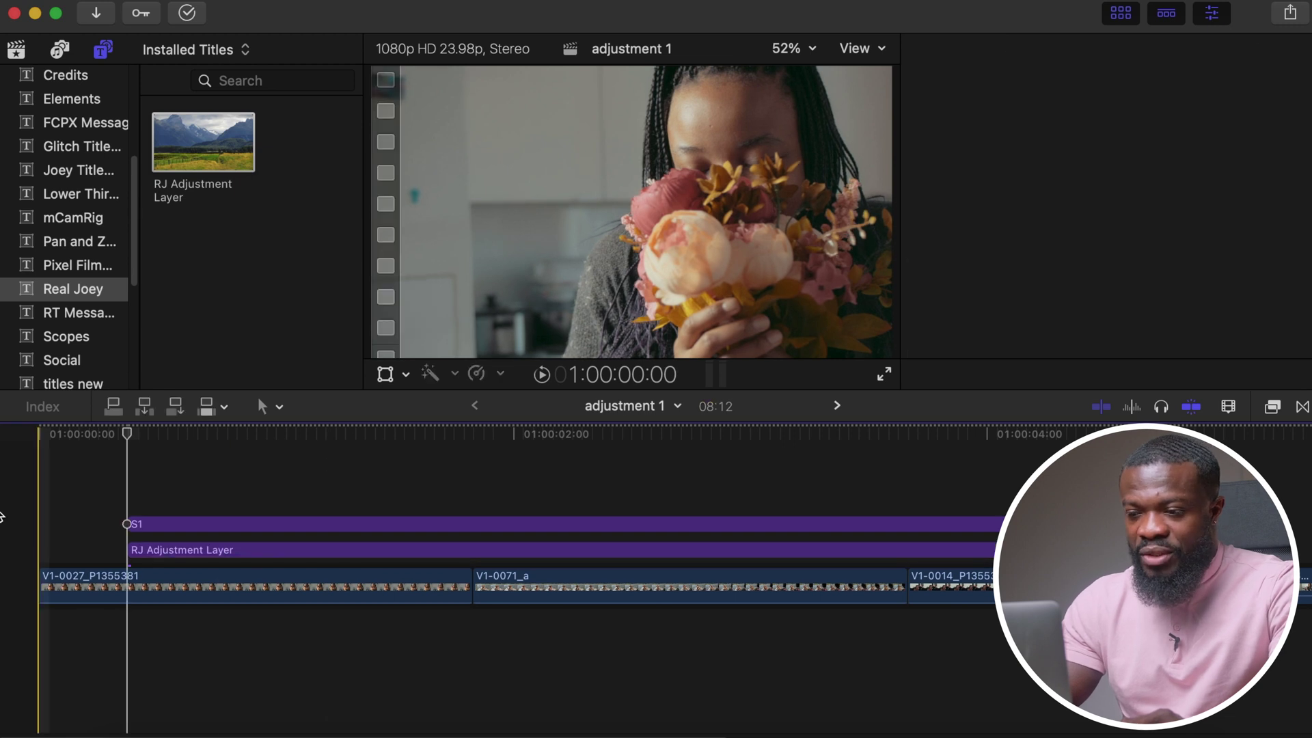